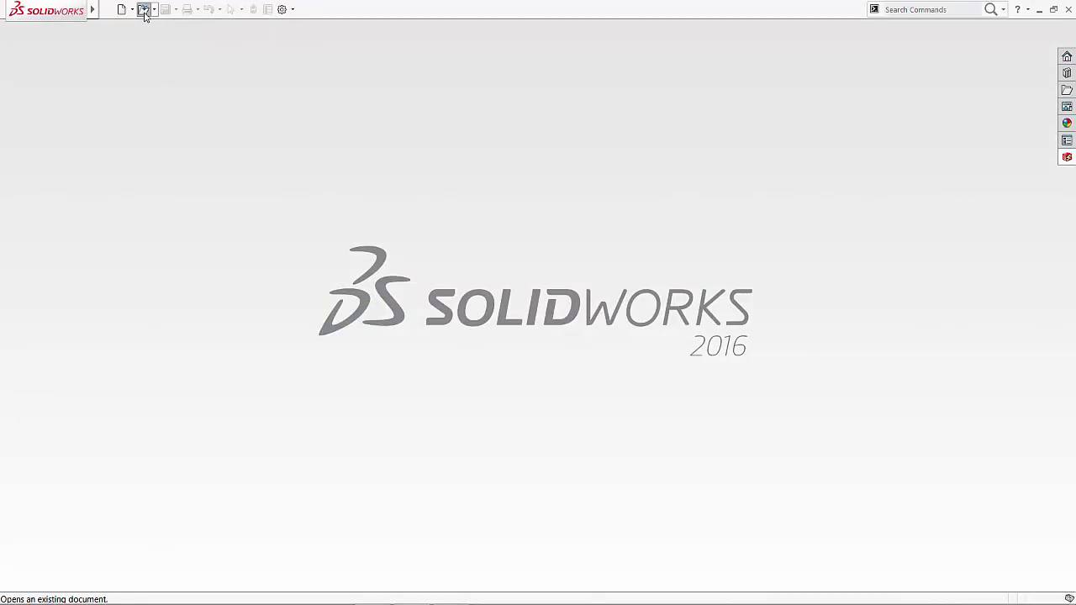
# Step: Filter the Open dialog to Parasolid files and open User Library-MS3112E12-3P_x_t
pyautogui.click(144, 11)
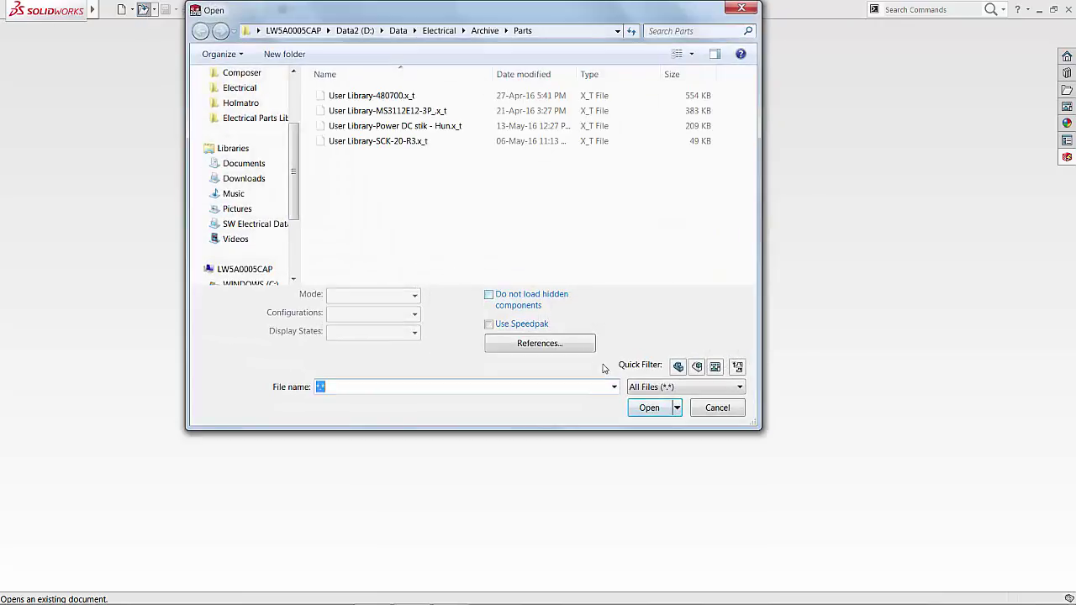
pyautogui.click(656, 386)
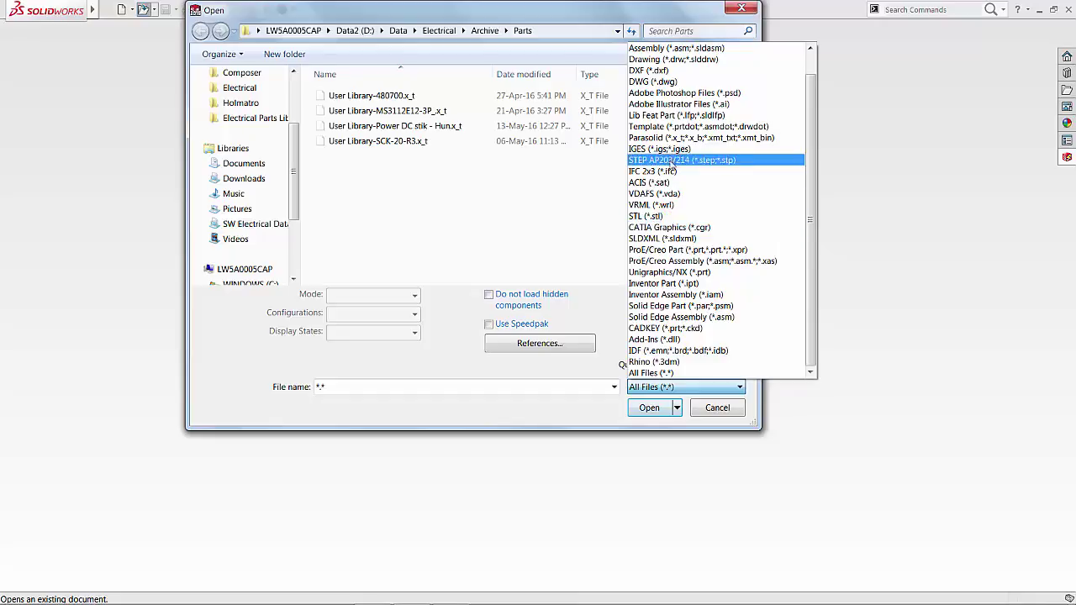
pyautogui.click(677, 137)
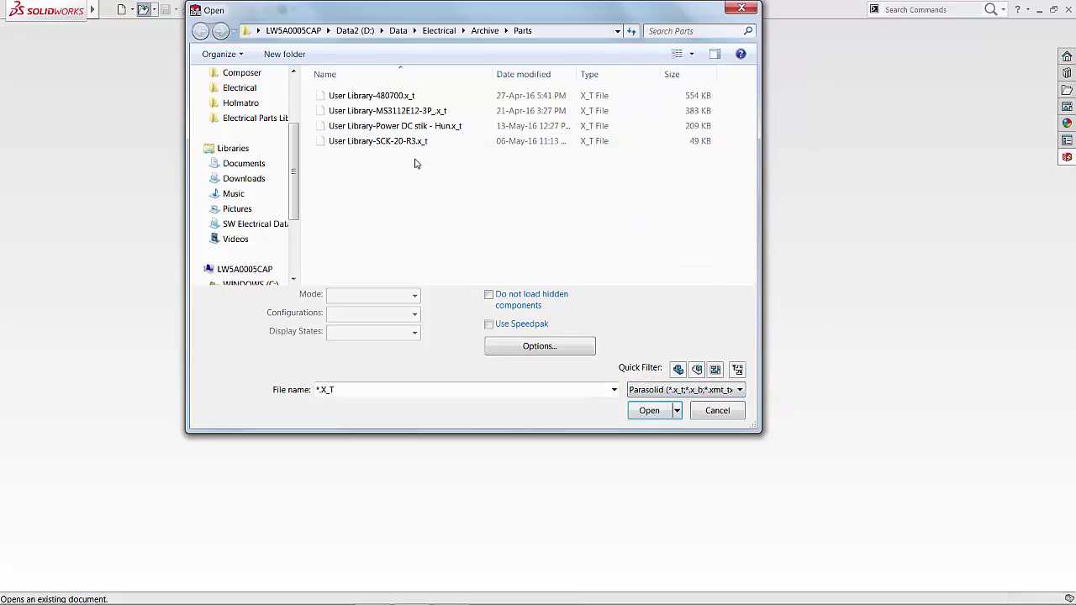
pyautogui.click(387, 110)
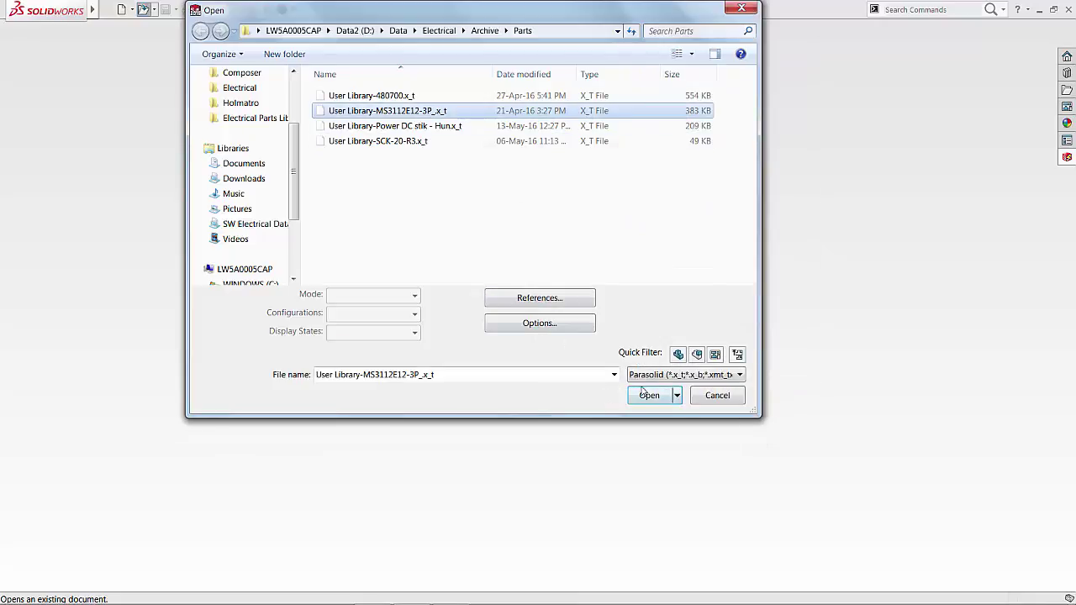
pyautogui.click(643, 392)
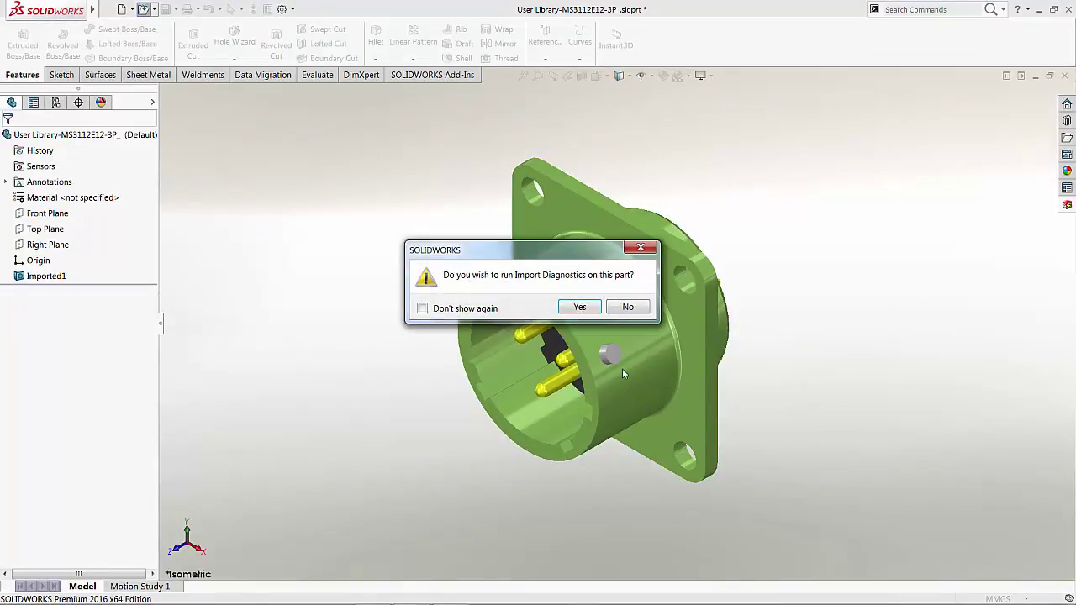
# Step: Decline import diagnostics and FeatureWorks recognition, then orbit the connector to inspect its pin side
pyautogui.click(626, 310)
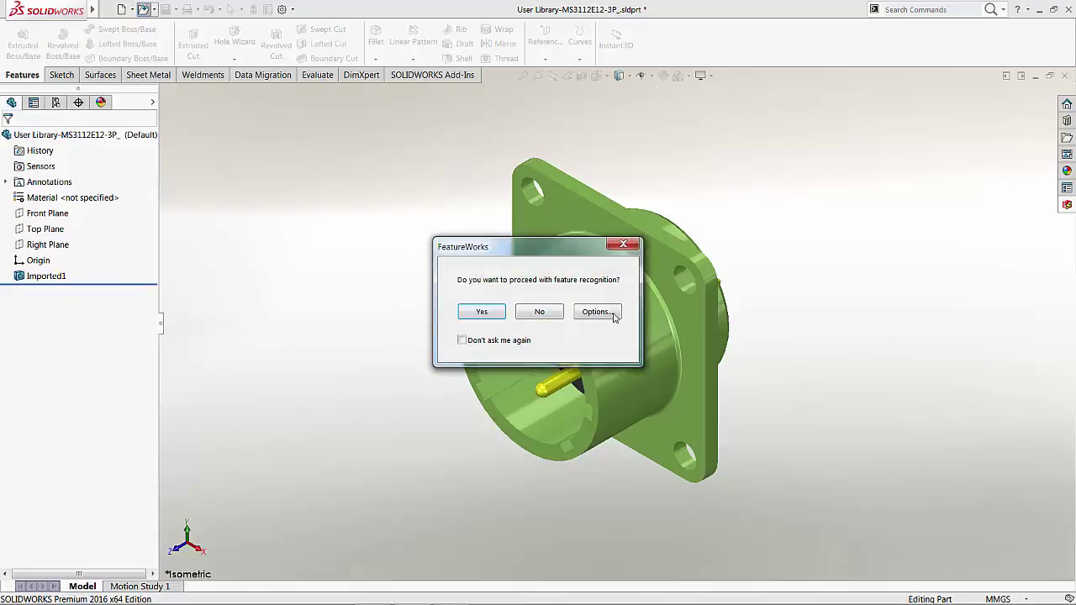
pyautogui.click(521, 313)
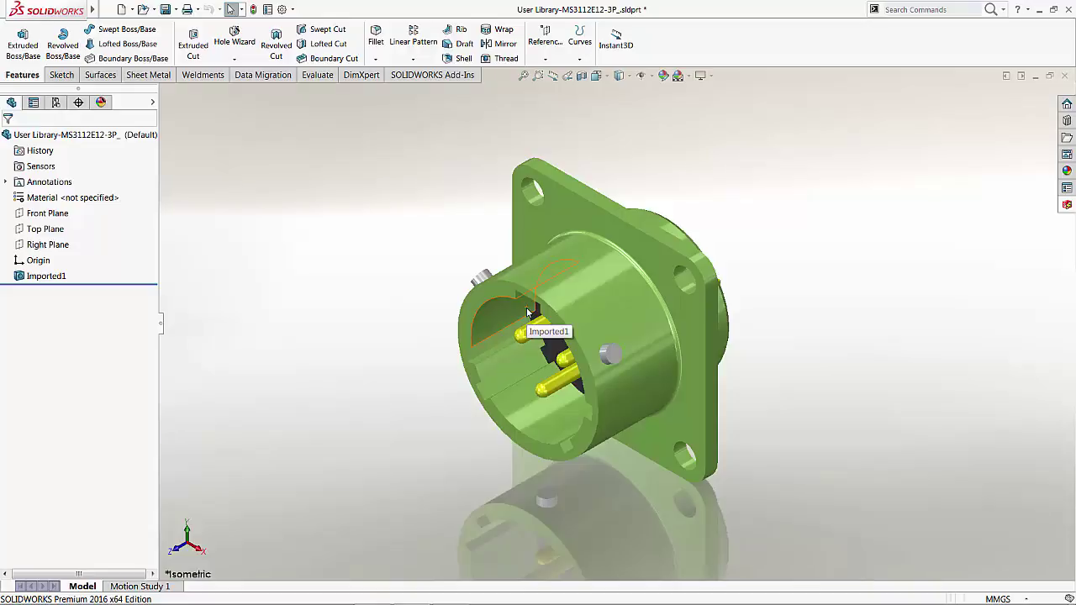
pyautogui.moveTo(526, 306); pyautogui.dragTo(328, 370, button='middle')
pyautogui.moveTo(328, 369); pyautogui.dragTo(364, 376, button='right')
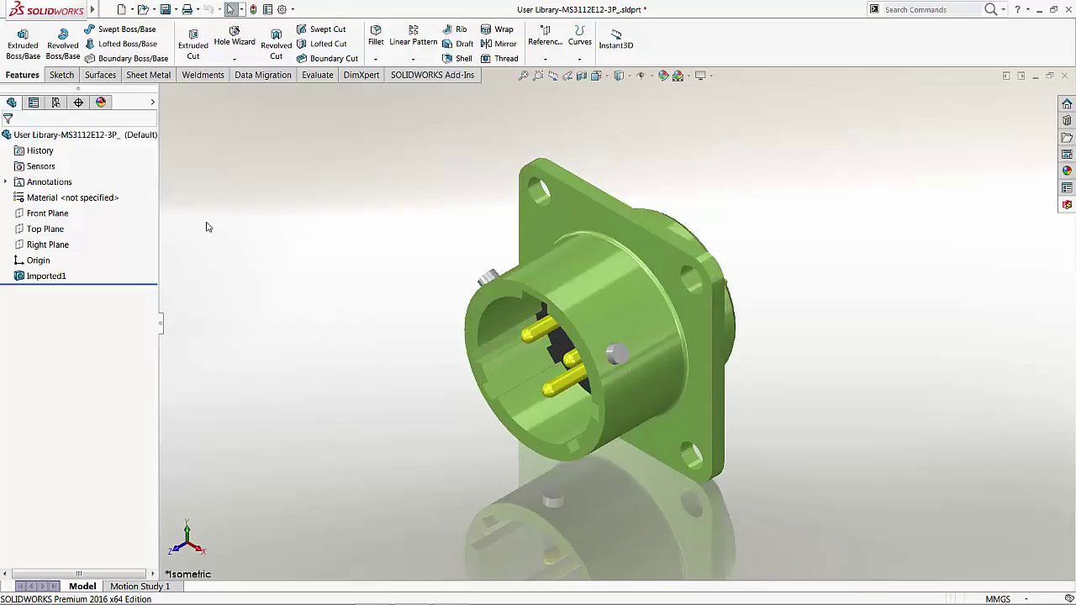
pyautogui.click(107, 9)
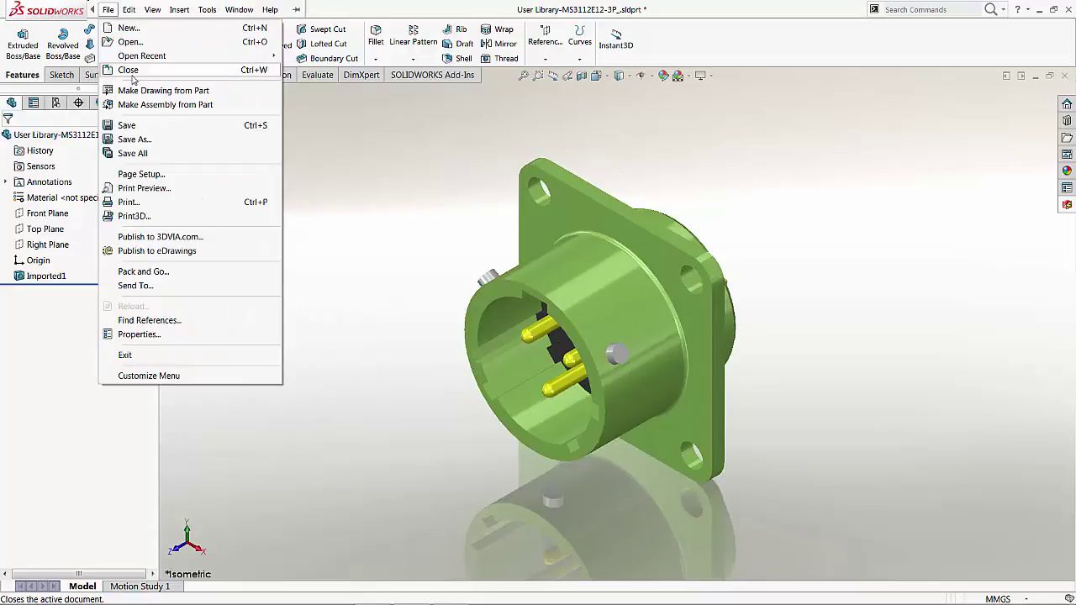
# Step: Save the part as 000-000.SLDPRT in the Electrical Parts Lib (sldPrt) folder
pyautogui.click(154, 129)
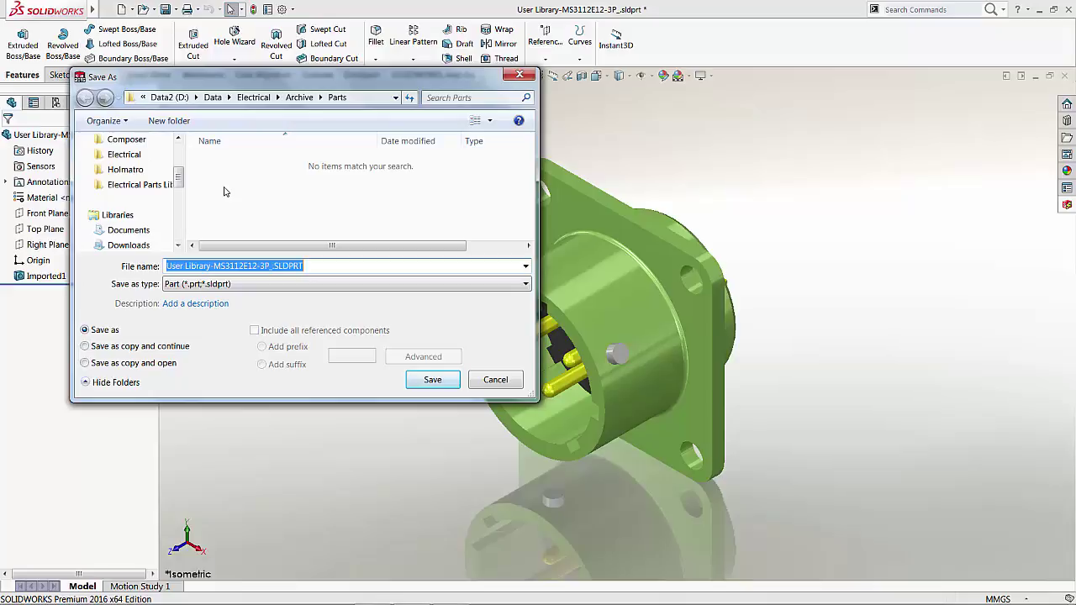
pyautogui.click(155, 188)
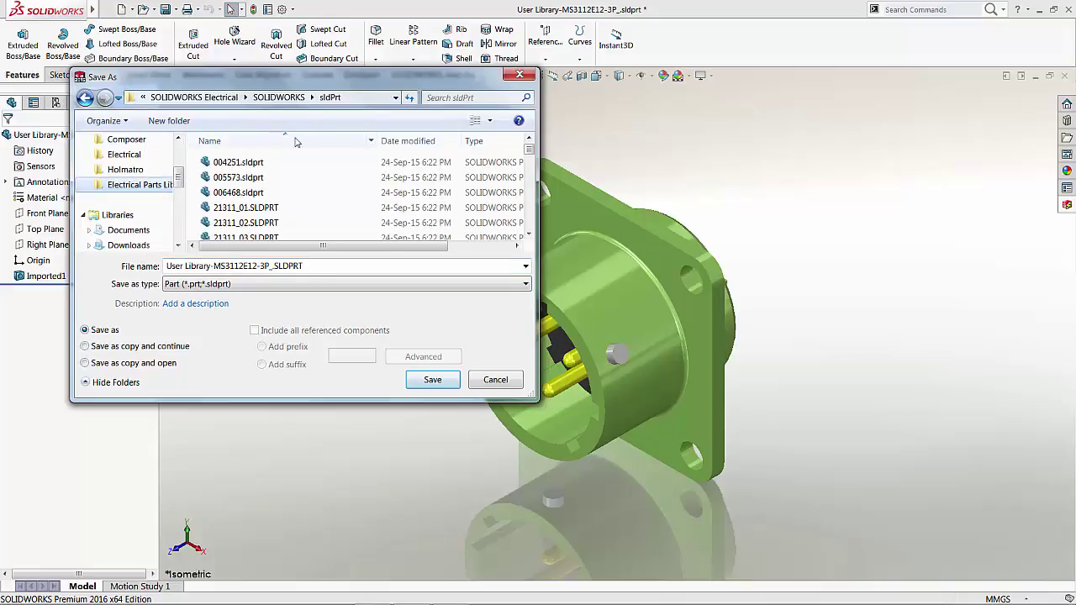
pyautogui.click(364, 102)
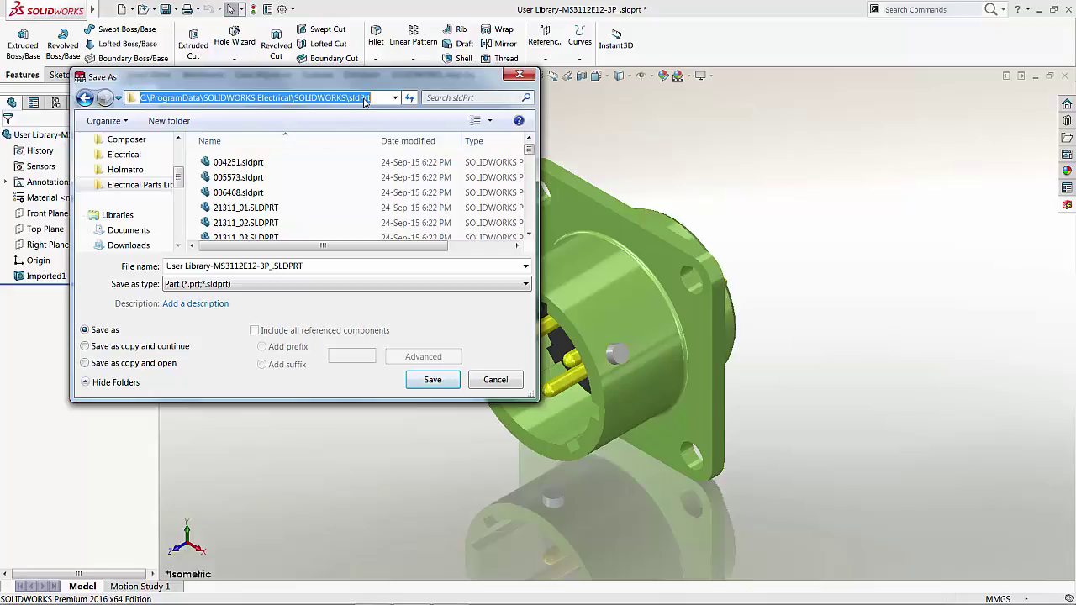
pyautogui.click(332, 265)
pyautogui.write('000-000')
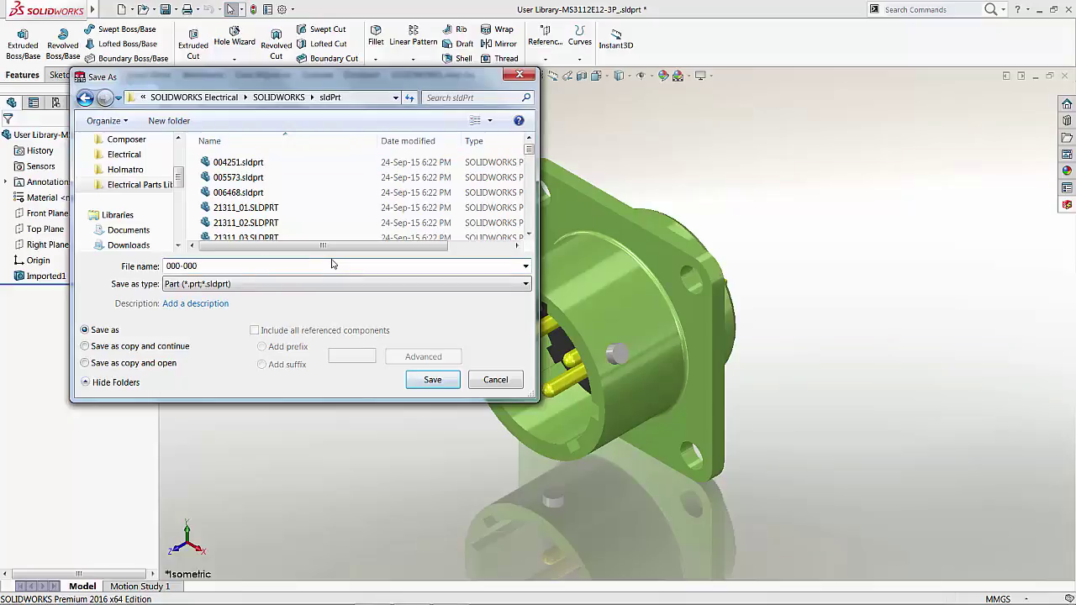
pyautogui.click(426, 382)
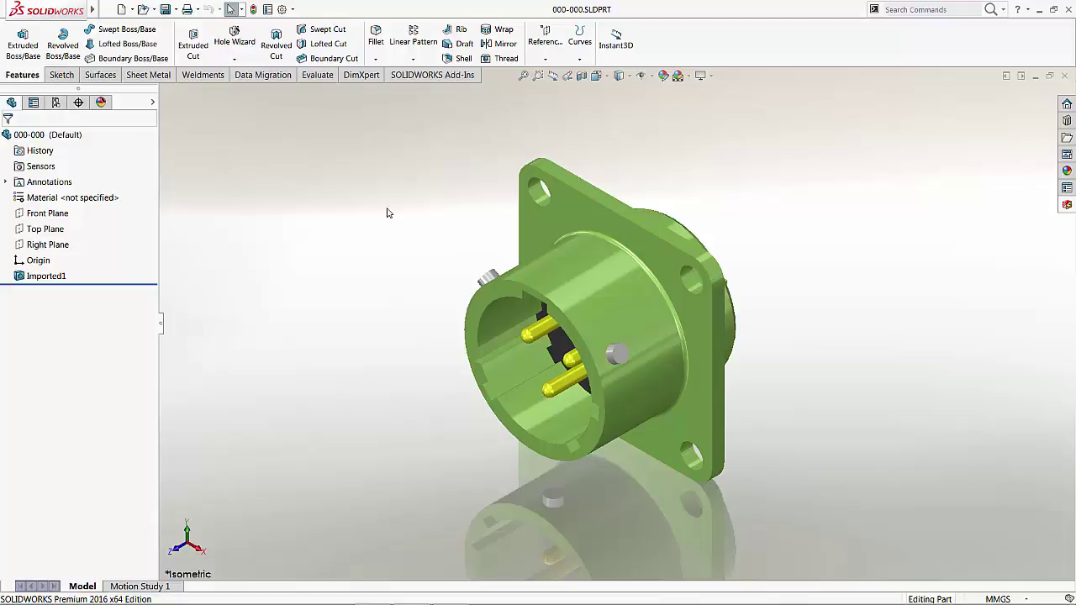
# Step: Open Tools > SOLIDWORKS Electrical > Manufacturer Parts Manager to show the Connectors parts
pyautogui.moveTo(90, 9)
pyautogui.click(181, 9)
pyautogui.moveTo(207, 10)
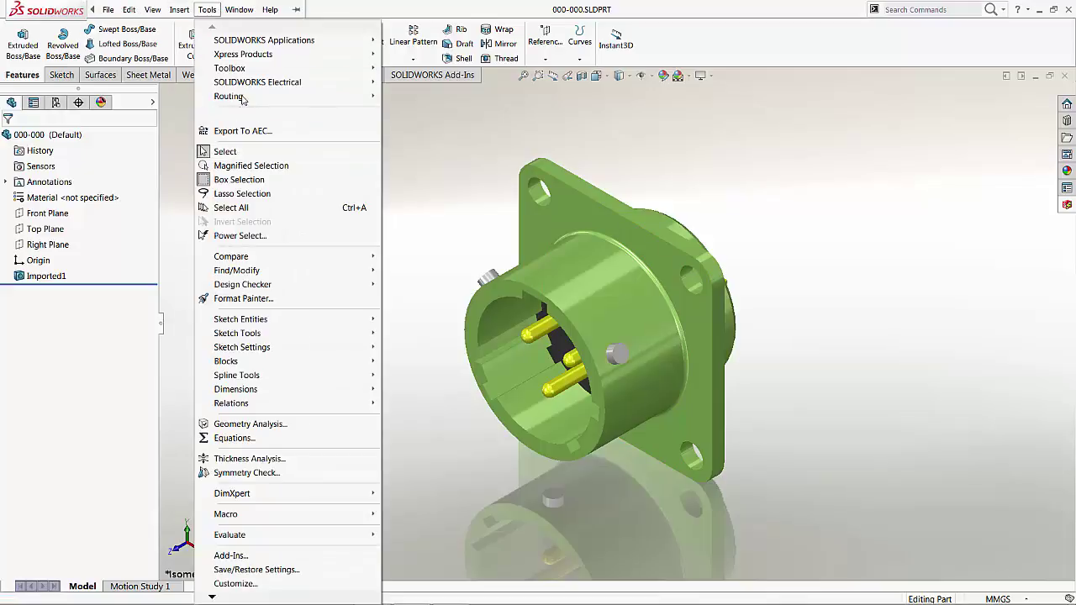
pyautogui.moveTo(247, 85)
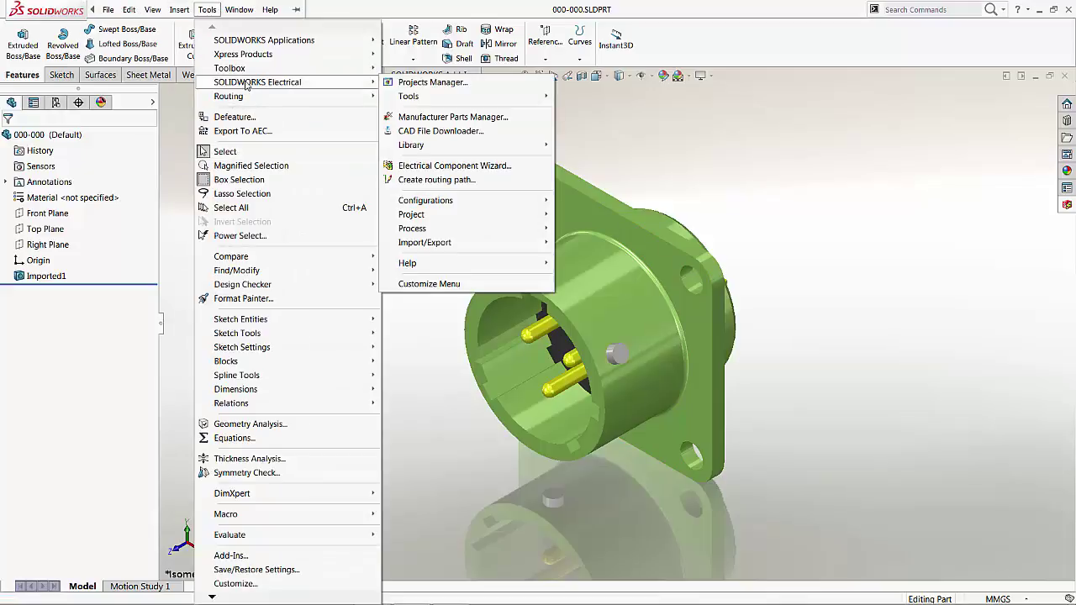
pyautogui.click(436, 118)
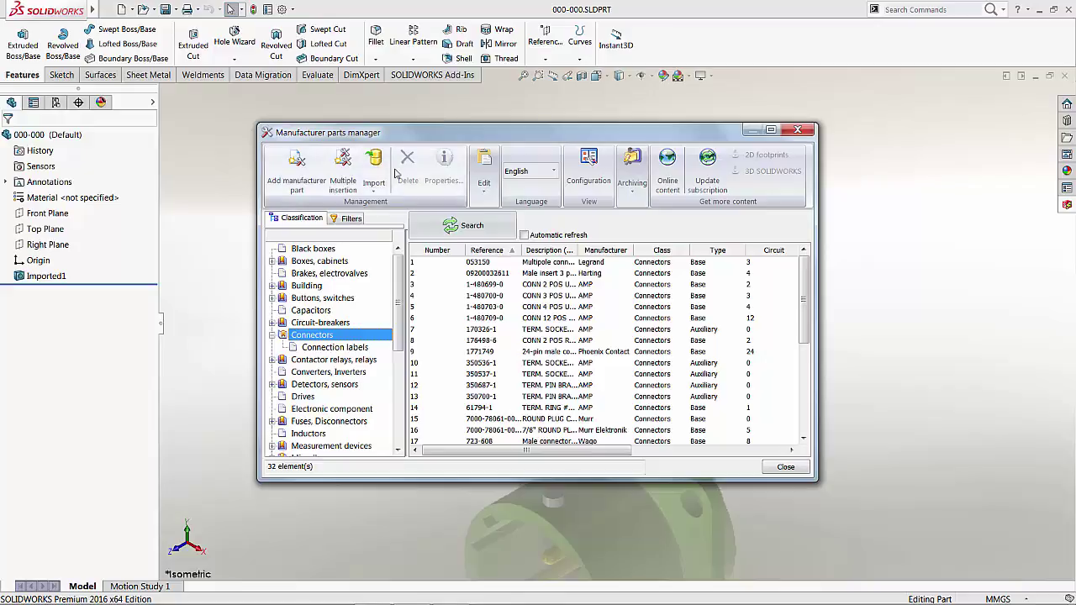
# Step: Add a new Connectors-class manufacturer part and select its Reference property
pyautogui.click(313, 186)
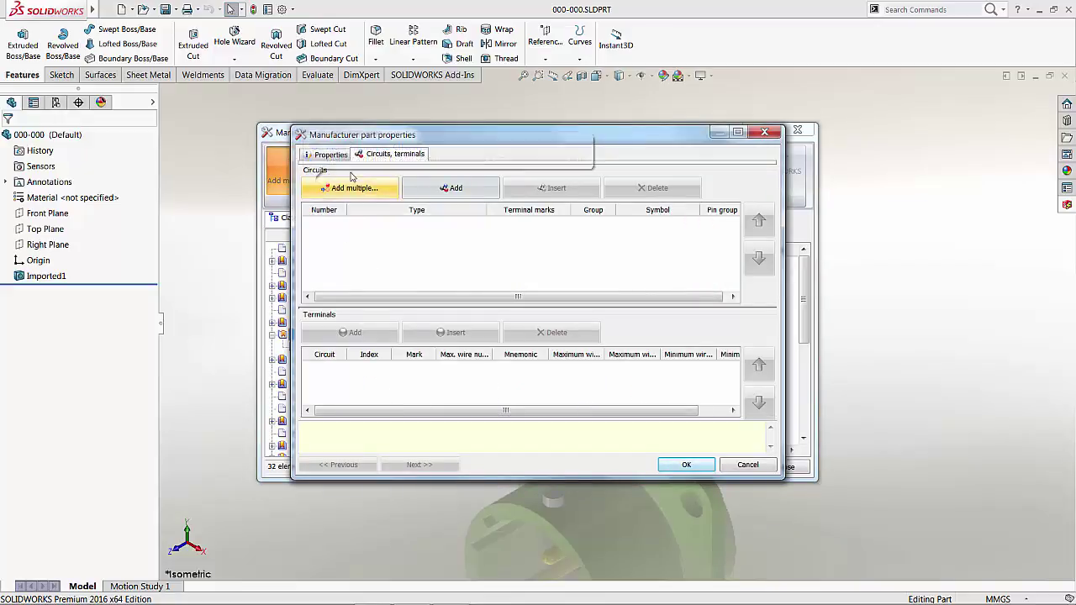
pyautogui.click(334, 156)
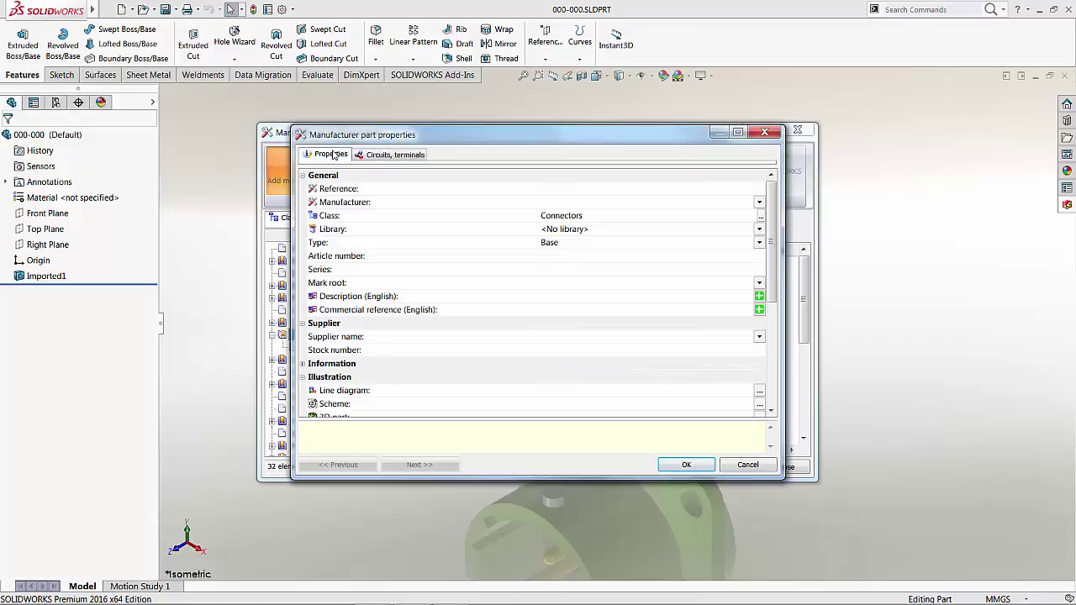
pyautogui.click(388, 156)
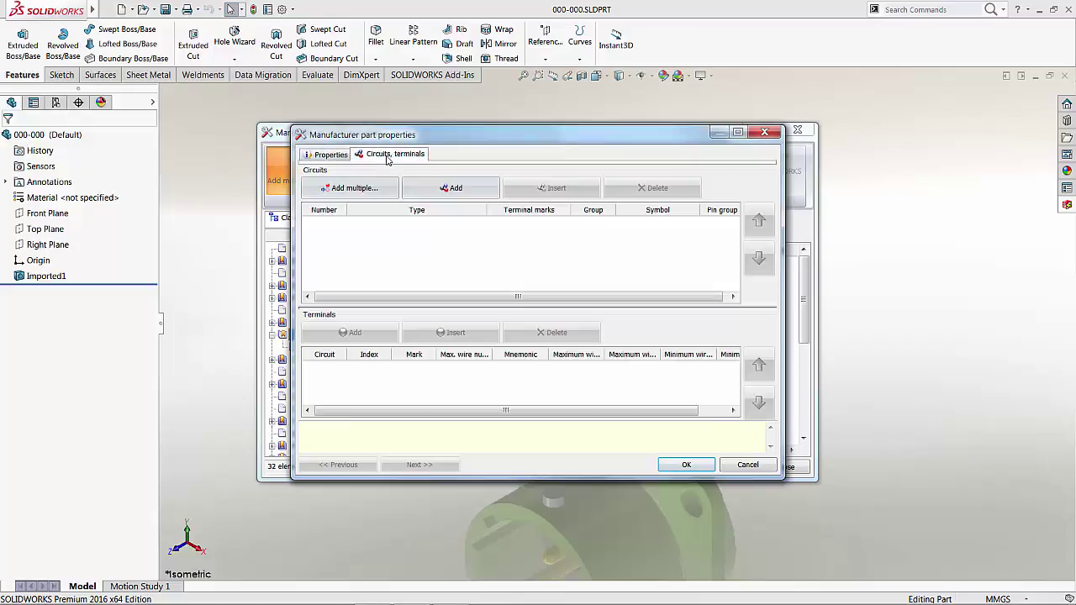
pyautogui.click(323, 156)
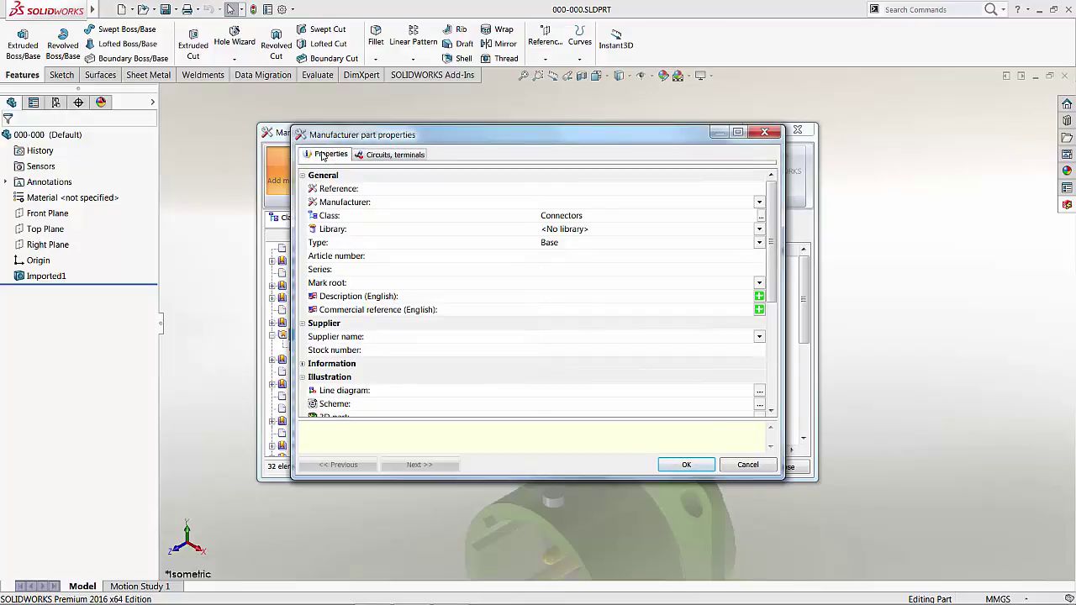
pyautogui.click(589, 188)
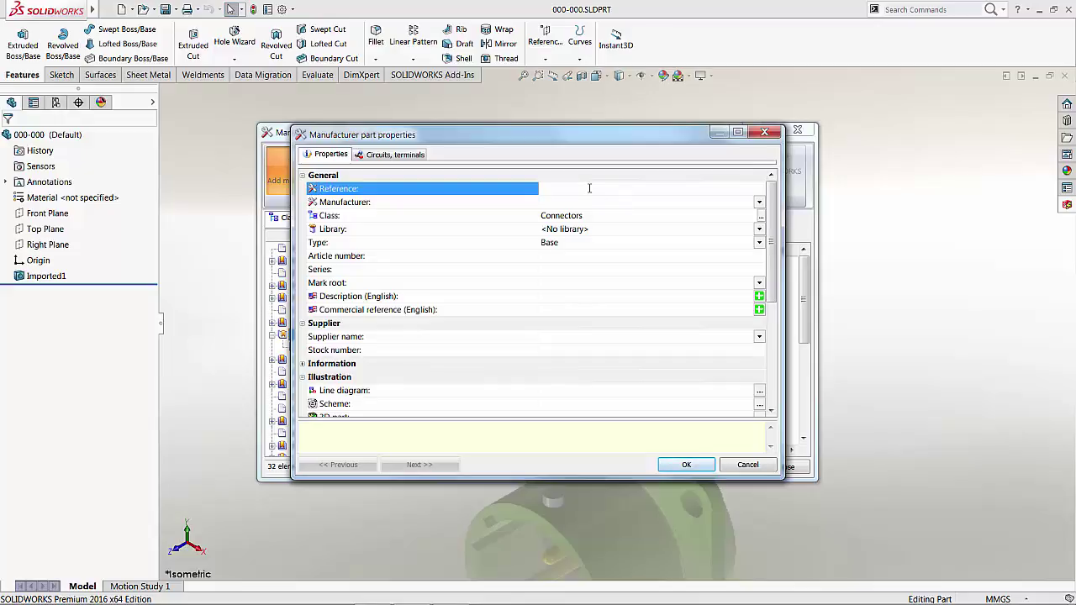
# Step: Give the part reference 000-000, manufacturer XYZ and library USER
pyautogui.write('000-000')
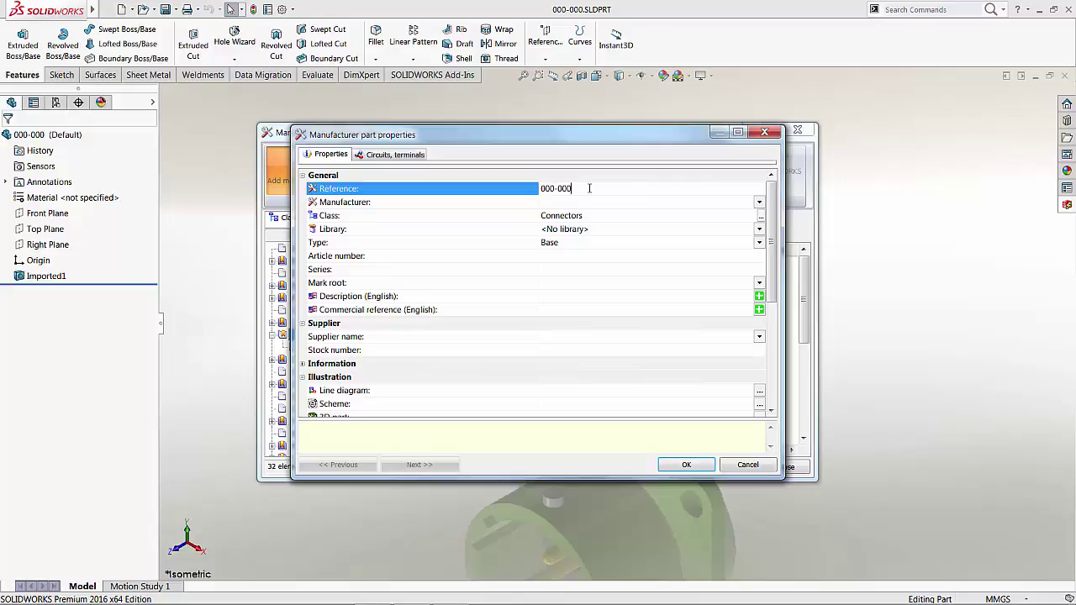
pyautogui.click(758, 202)
pyautogui.moveTo(761, 238); pyautogui.dragTo(740, 341)
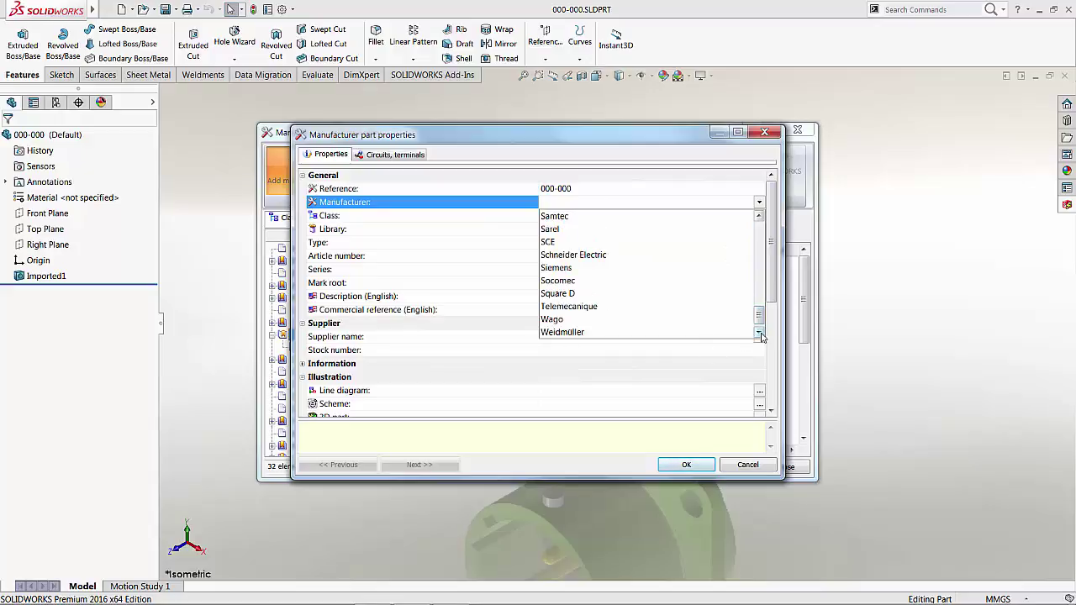
pyautogui.click(758, 332)
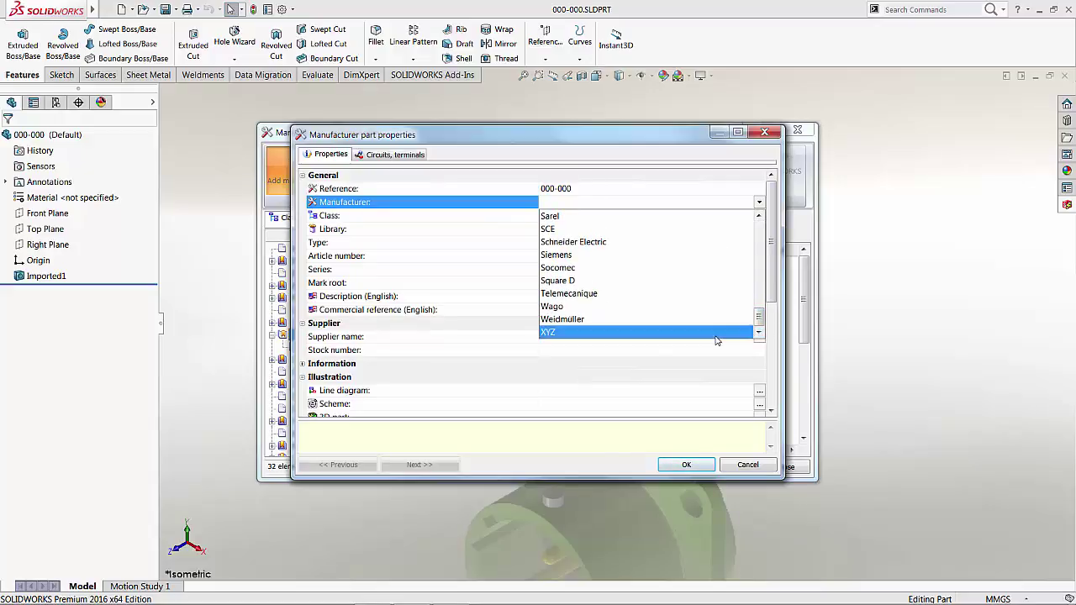
pyautogui.click(716, 337)
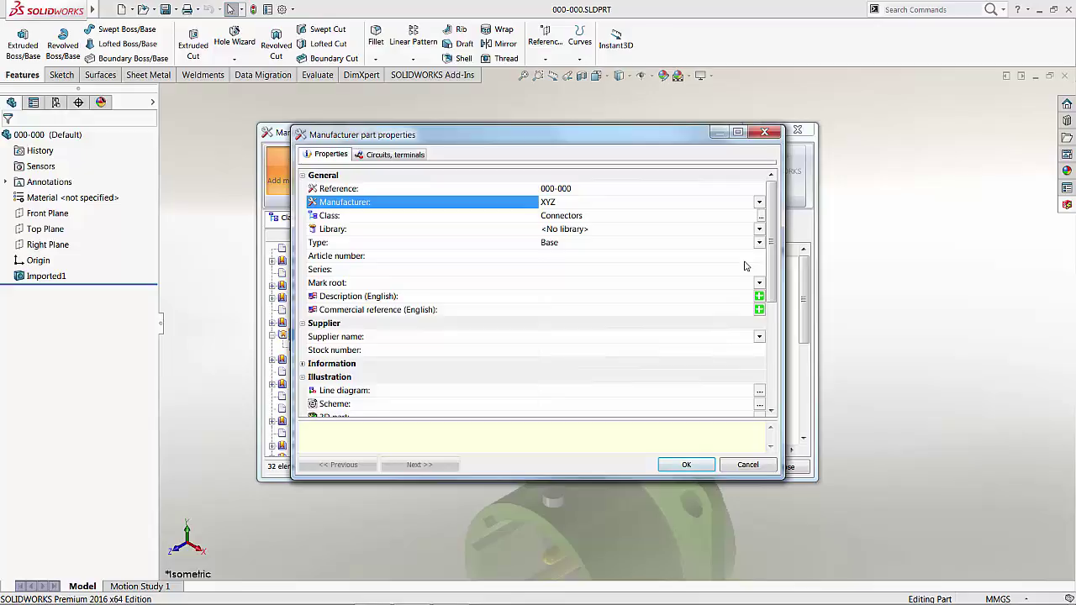
pyautogui.click(762, 231)
pyautogui.click(758, 230)
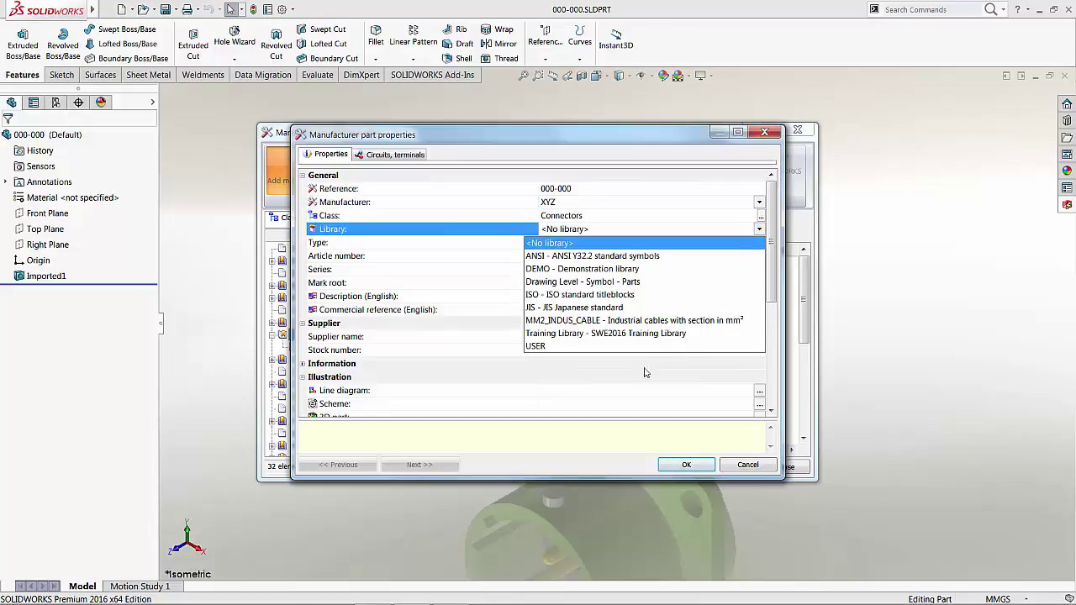
pyautogui.click(570, 349)
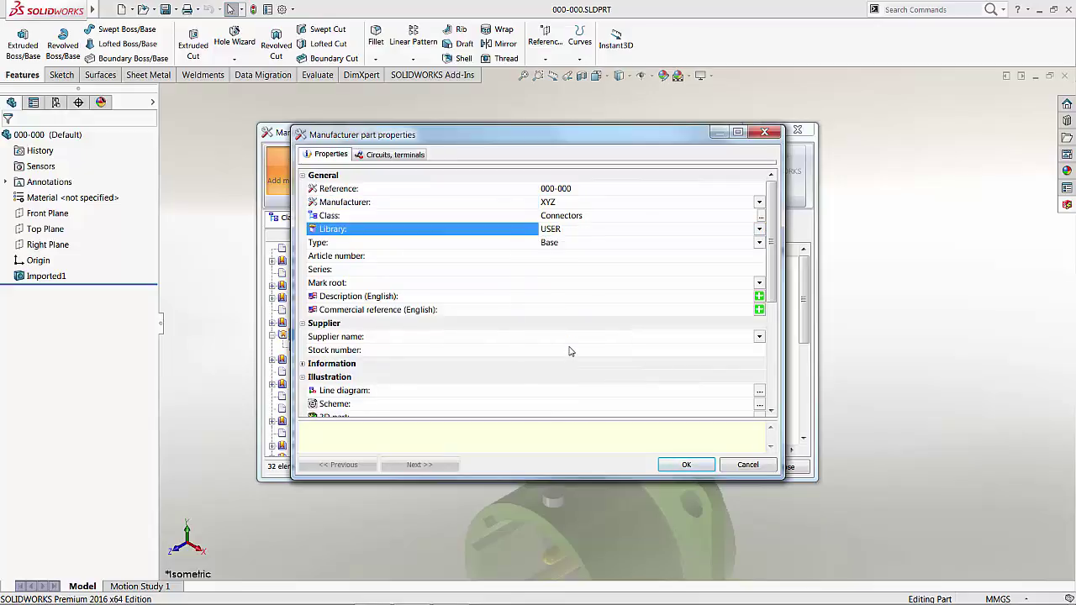
# Step: Set the mark root to J and the English description to New Connector
pyautogui.click(556, 282)
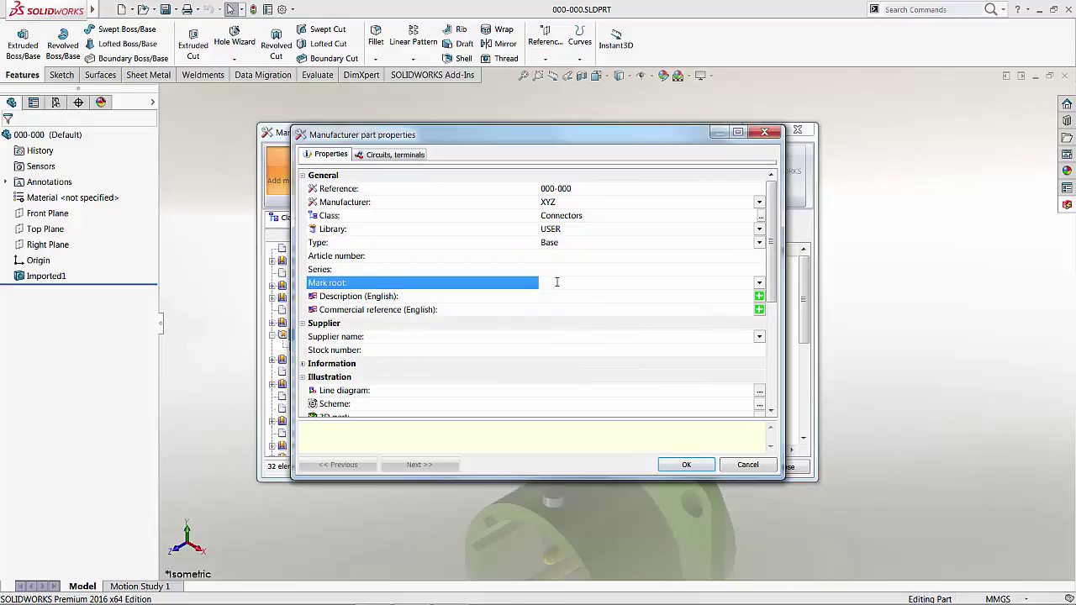
pyautogui.click(759, 282)
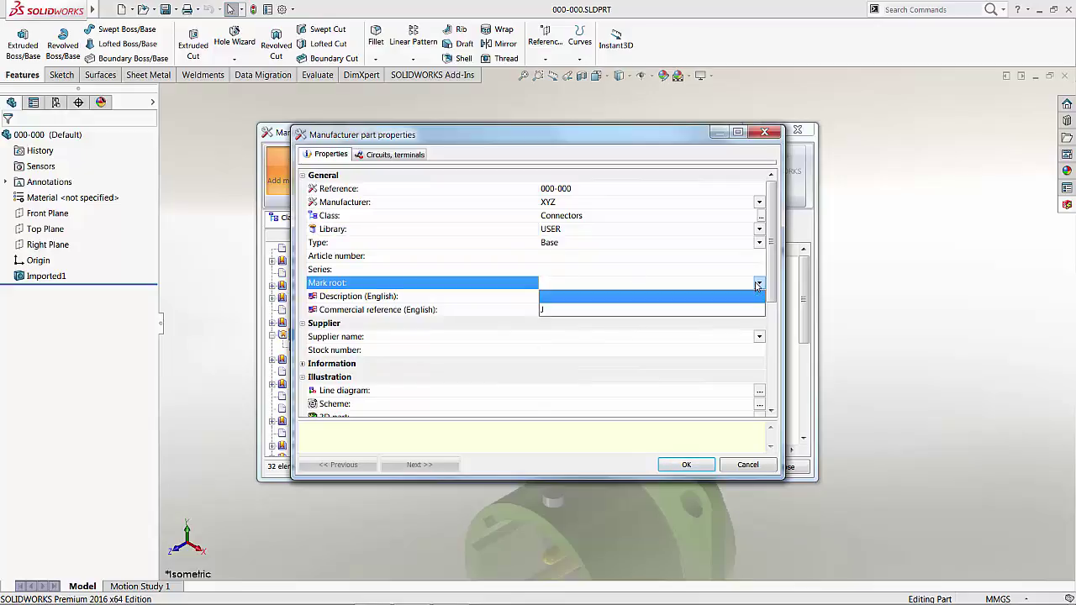
pyautogui.click(701, 284)
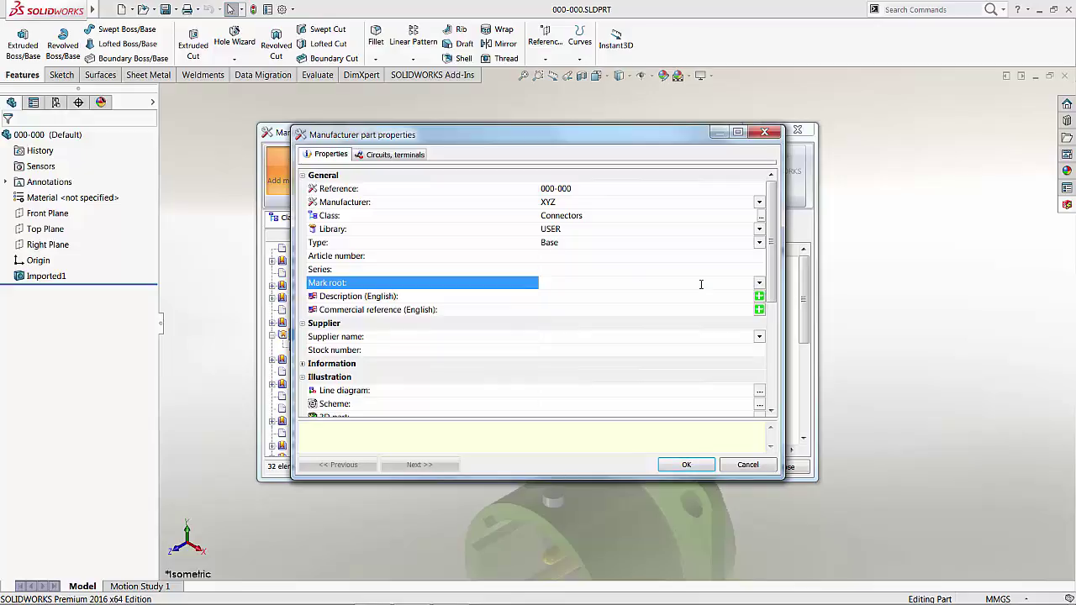
pyautogui.click(759, 283)
pyautogui.click(734, 310)
pyautogui.click(587, 298)
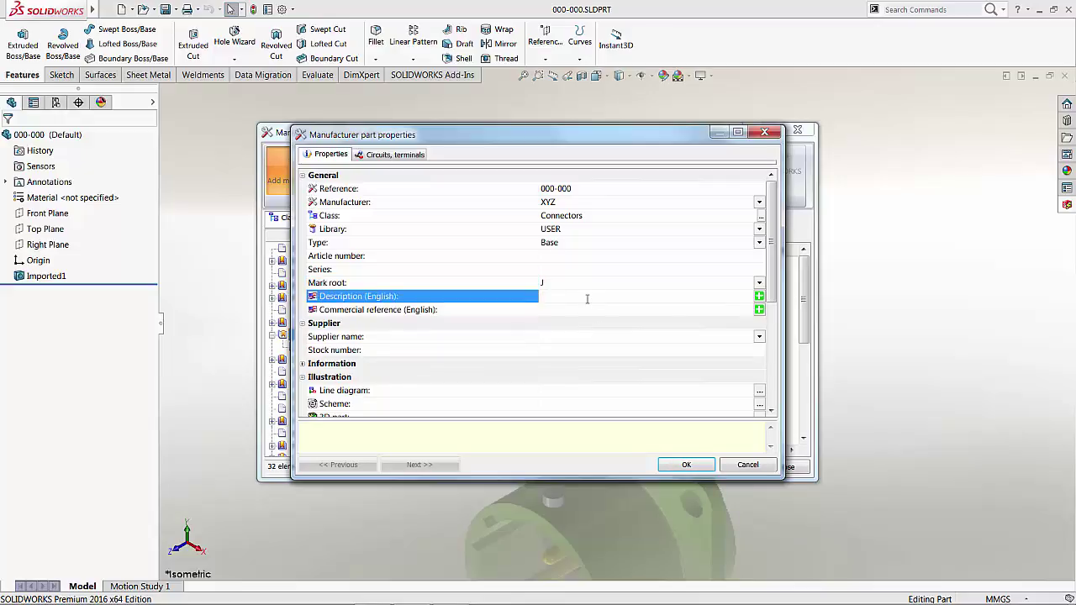
pyautogui.write('New Connector')
pyautogui.moveTo(777, 281); pyautogui.dragTo(770, 336)
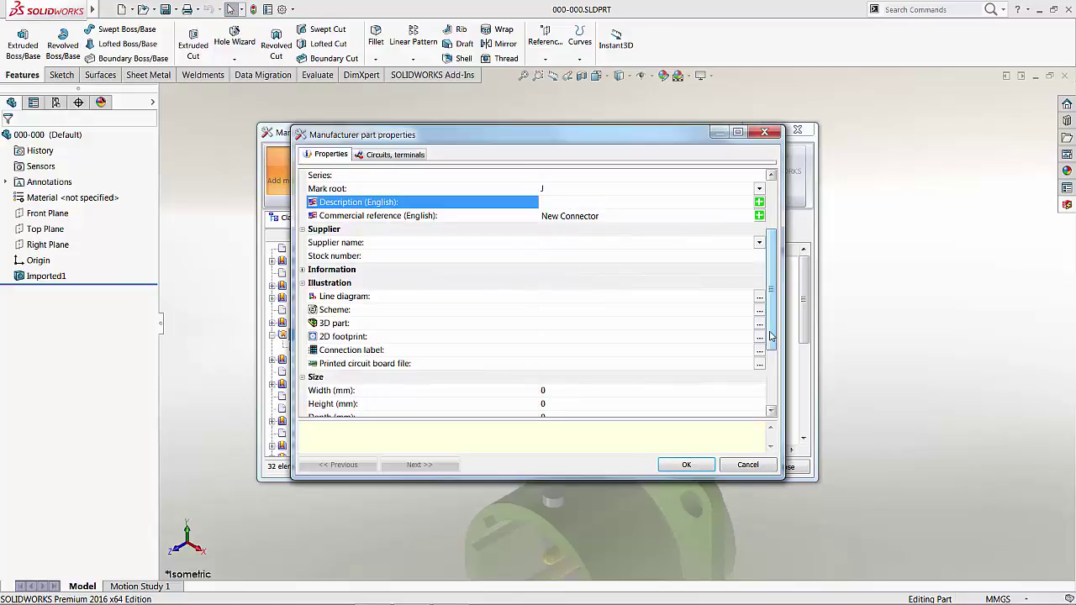
pyautogui.click(759, 310)
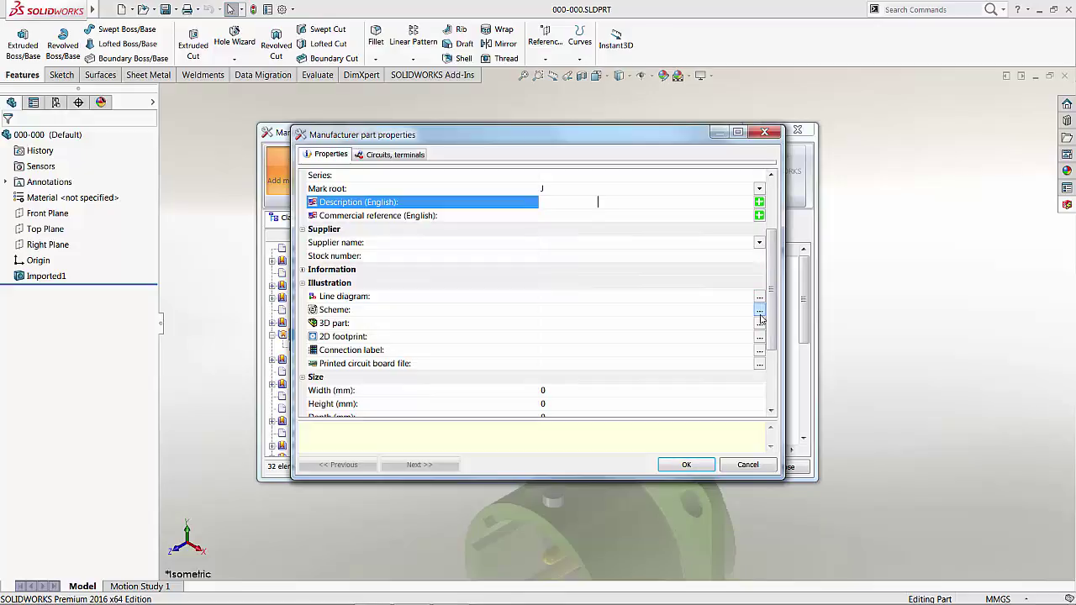
# Step: Choose the Connector left 3 pins symbol (EW_LCON3P) as the part's scheme
pyautogui.click(760, 312)
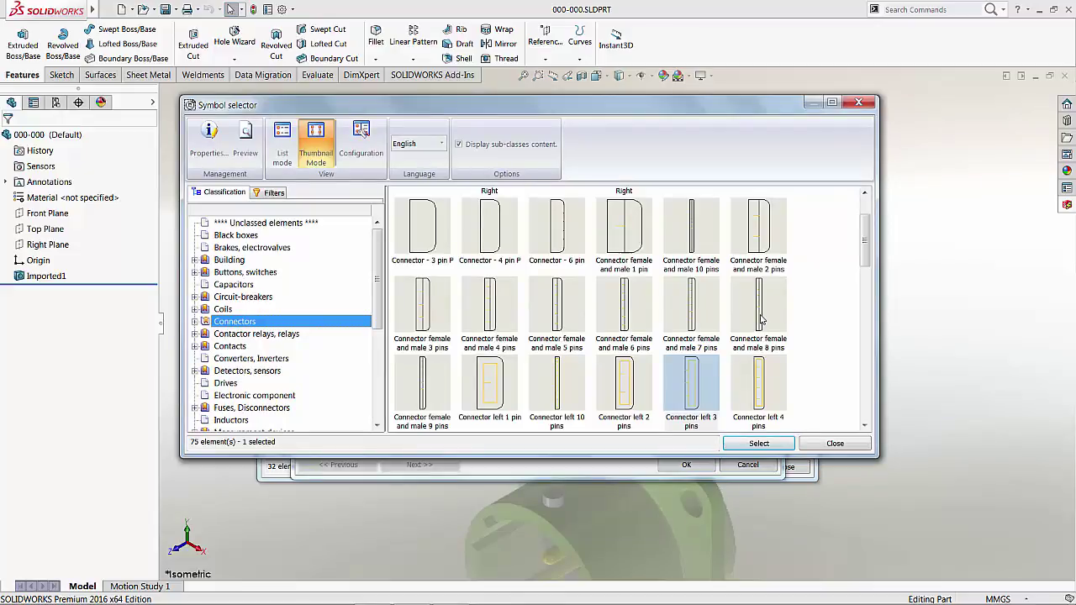
pyautogui.click(863, 248)
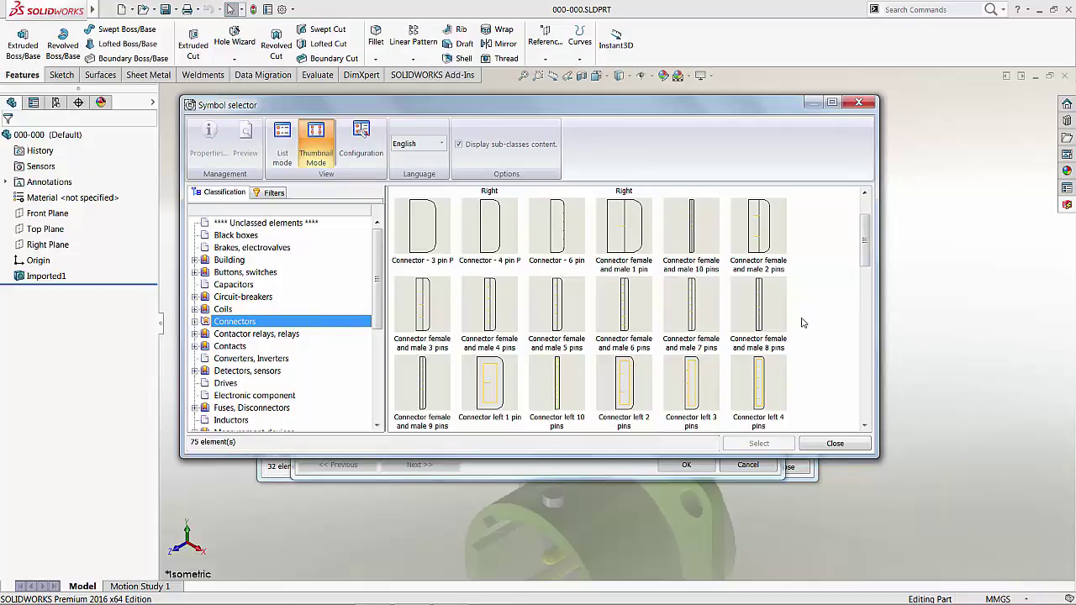
pyautogui.scroll(-3, 820, 334)
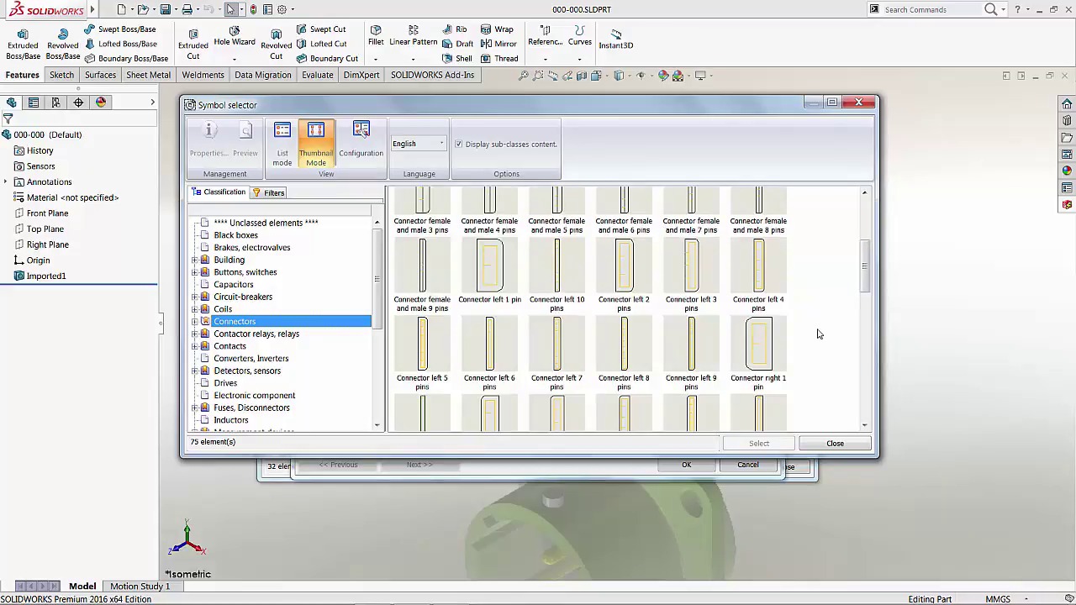
pyautogui.scroll(-2, 819, 334)
pyautogui.scroll(5, 819, 334)
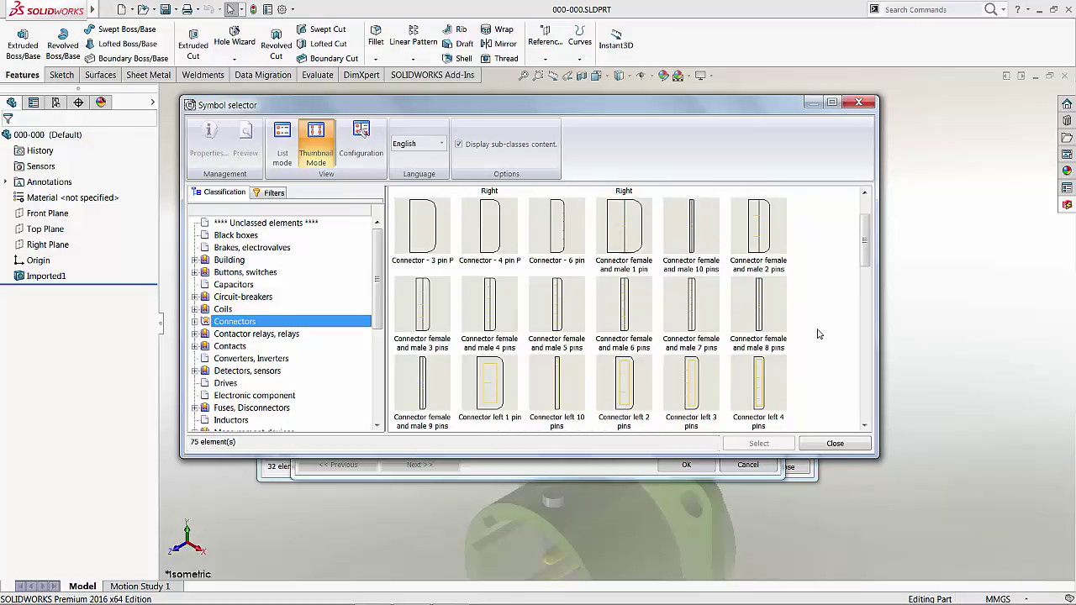
pyautogui.click(685, 407)
pyautogui.click(757, 443)
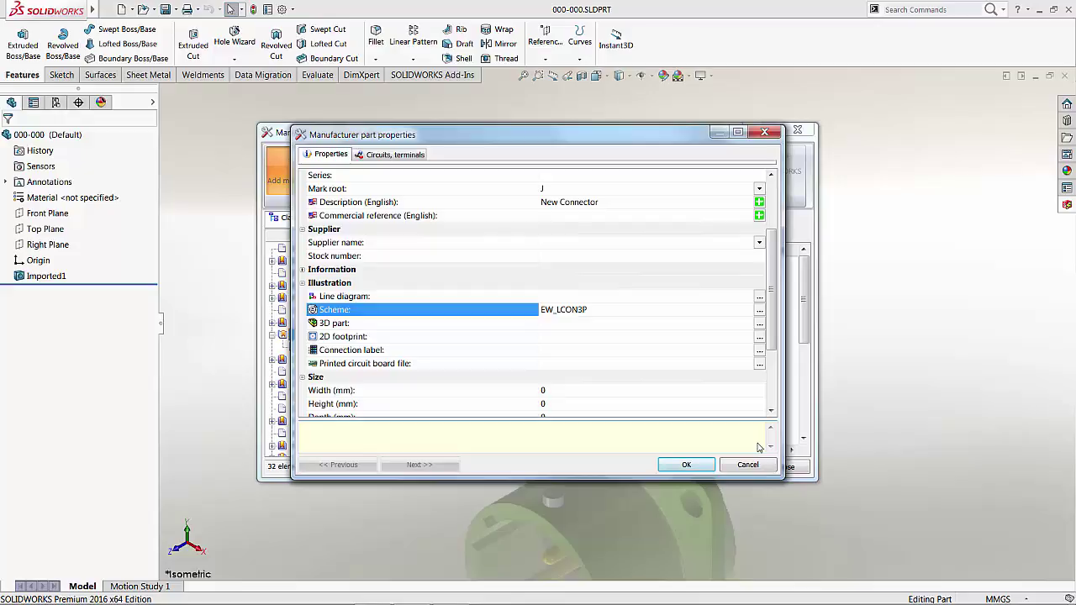
# Step: Link 000-000.SLDPRT as the part's 3D model and view its circuits and terminals
pyautogui.click(759, 324)
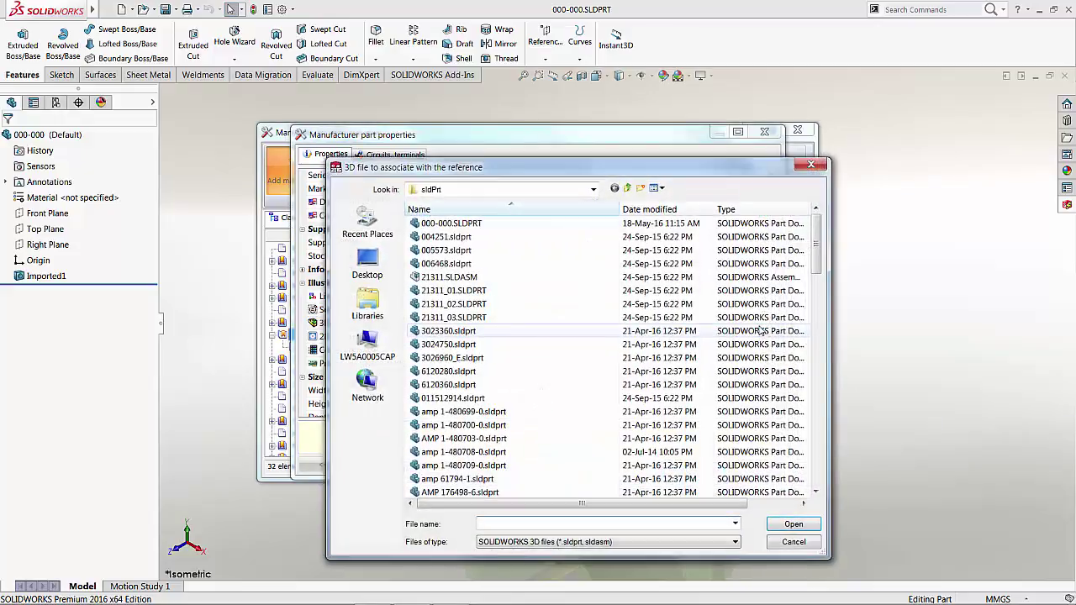
pyautogui.click(495, 223)
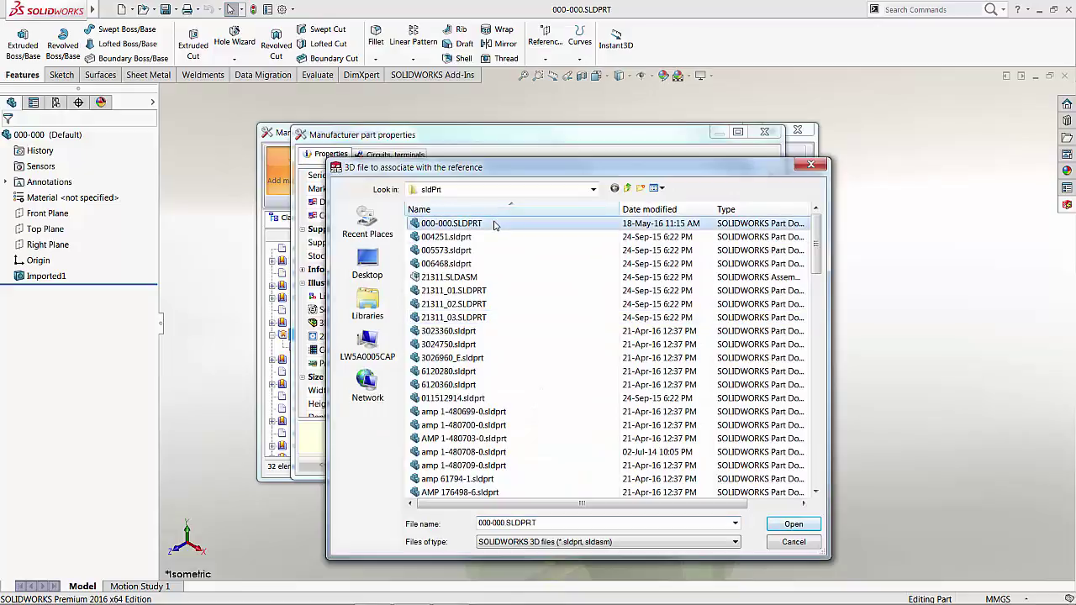
pyautogui.click(778, 526)
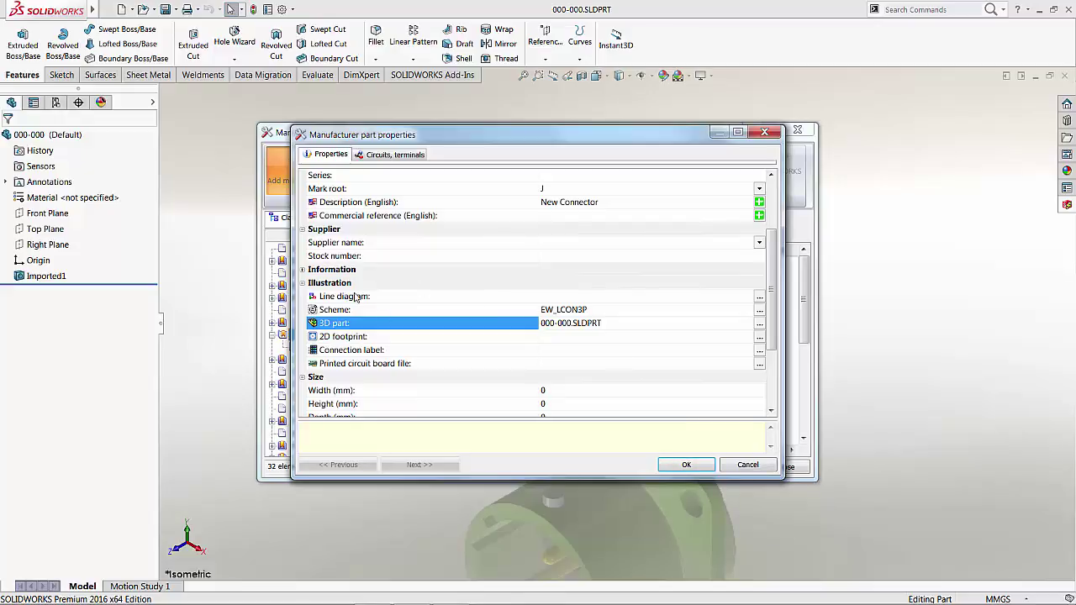
pyautogui.click(368, 159)
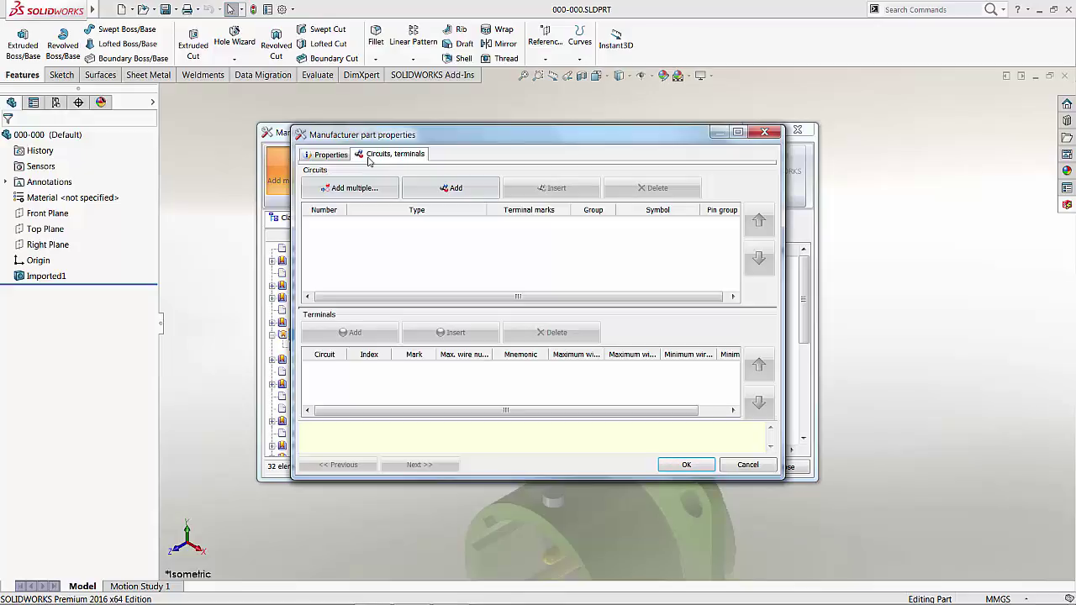
# Step: Add three circuits, numbered 0 to 2, and set all of them to type Terminal
pyautogui.click(446, 190)
pyautogui.click(446, 192)
pyautogui.click(447, 190)
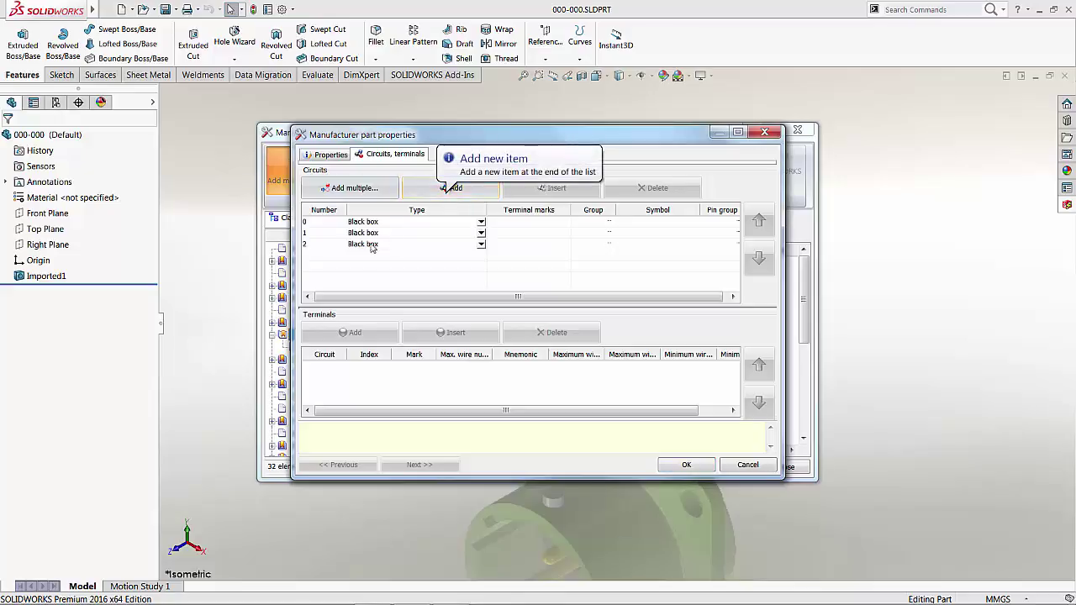
pyautogui.click(320, 223)
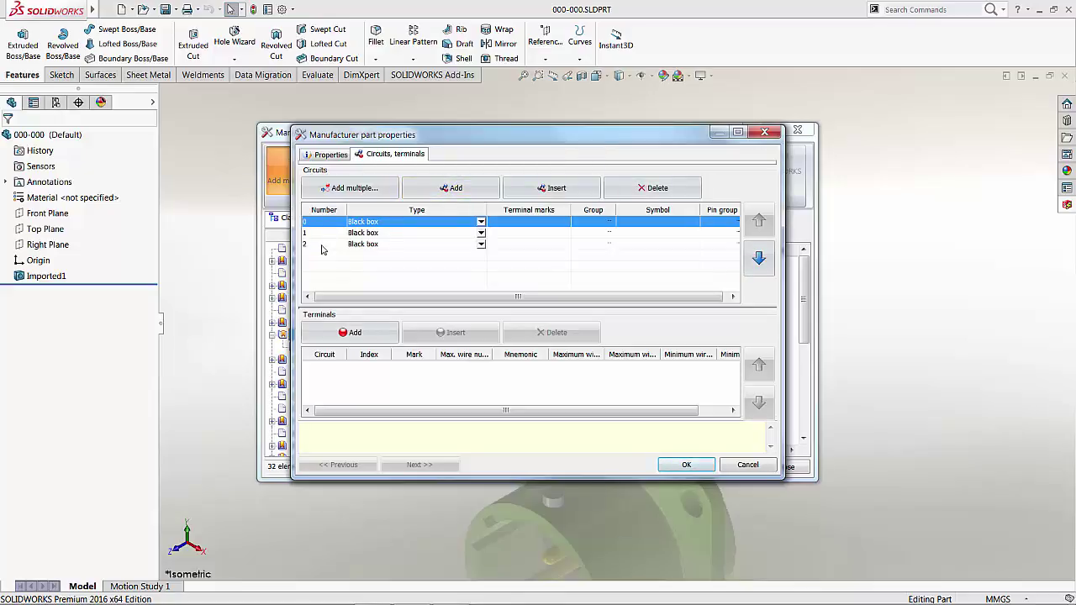
pyautogui.keyDown('shift'); pyautogui.click(322, 245); pyautogui.keyUp('shift')
pyautogui.click(480, 223)
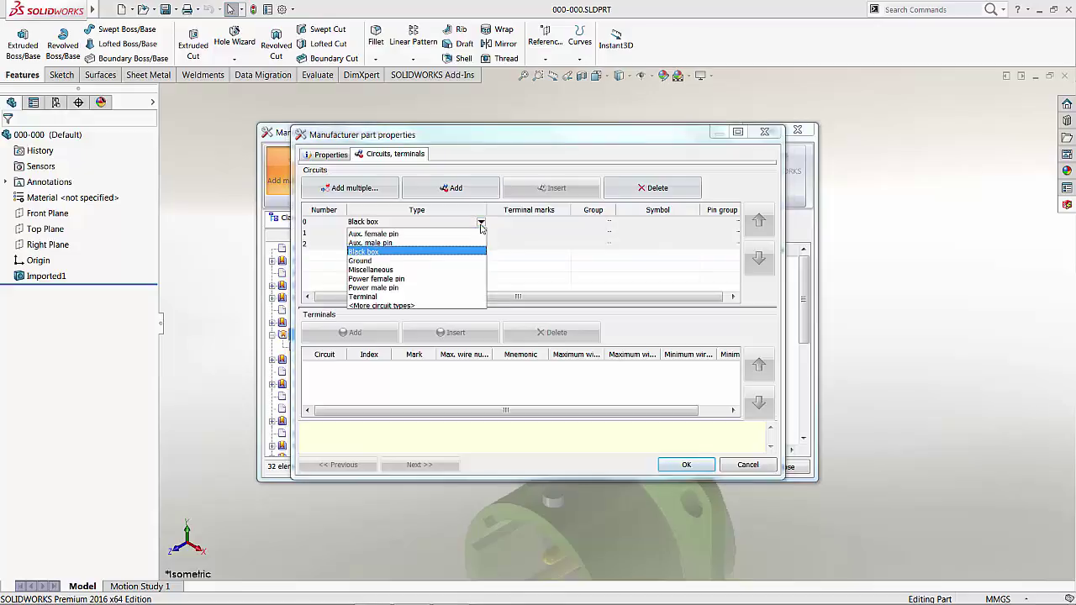
pyautogui.click(448, 297)
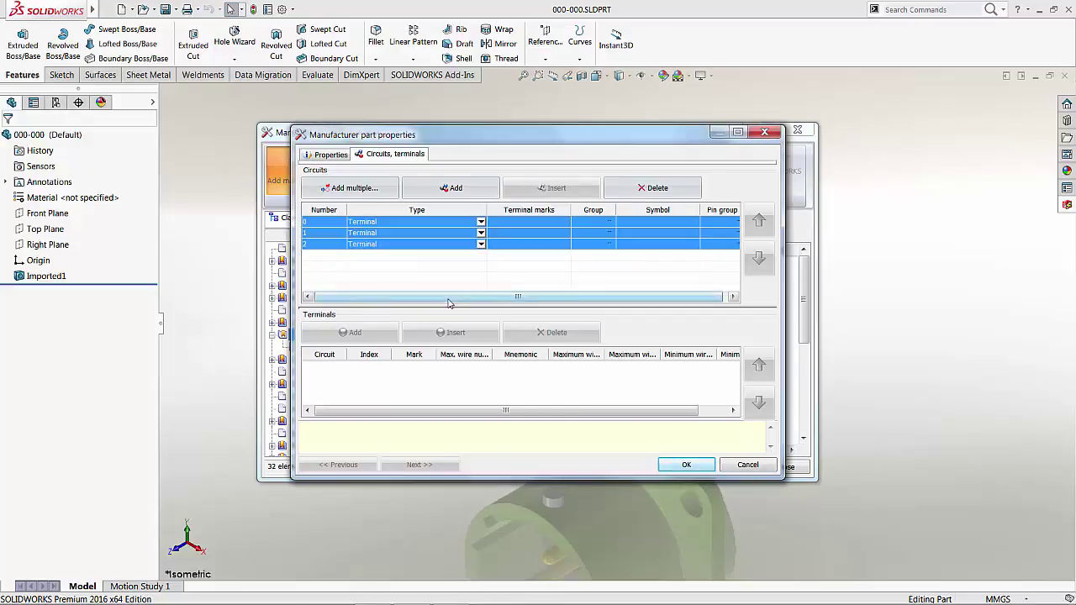
pyautogui.click(480, 221)
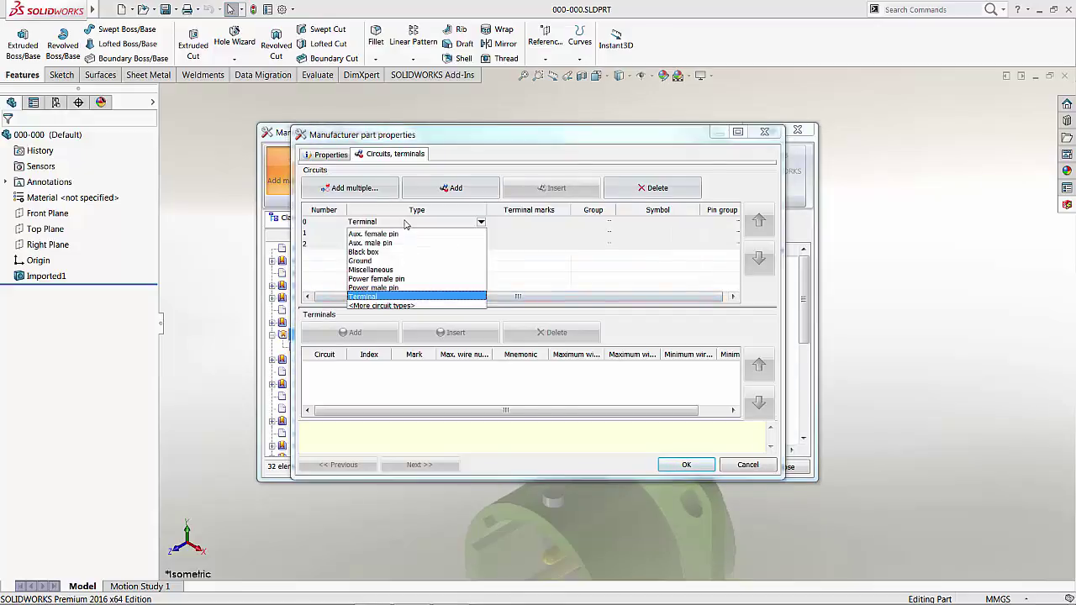
pyautogui.click(304, 249)
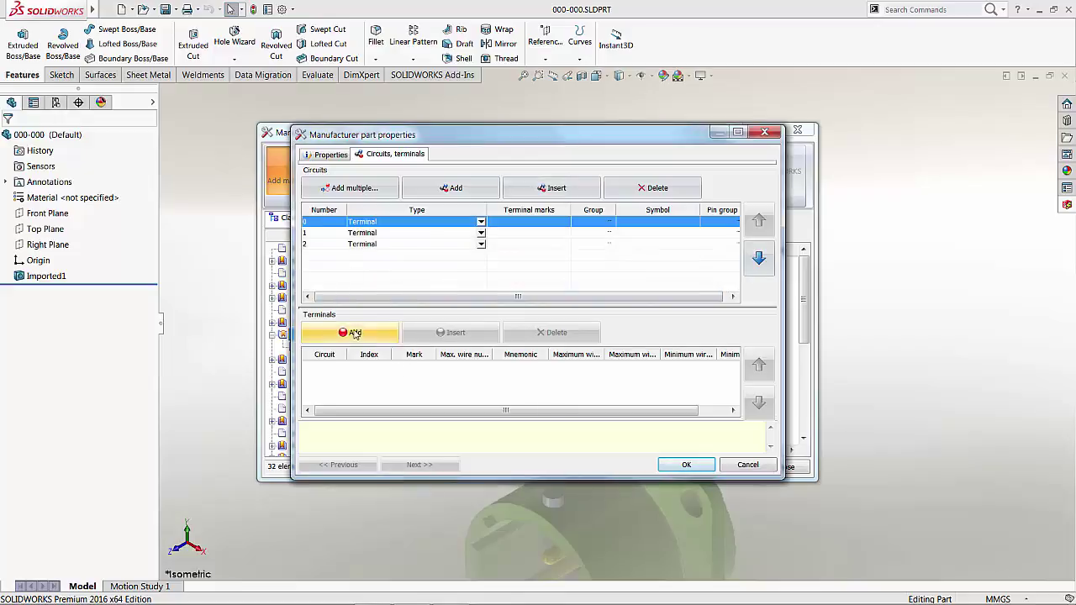
pyautogui.click(354, 332)
# Step: Give circuits 0 and 1 each a terminal with maximum wire number 1
pyautogui.doubleClick(443, 367)
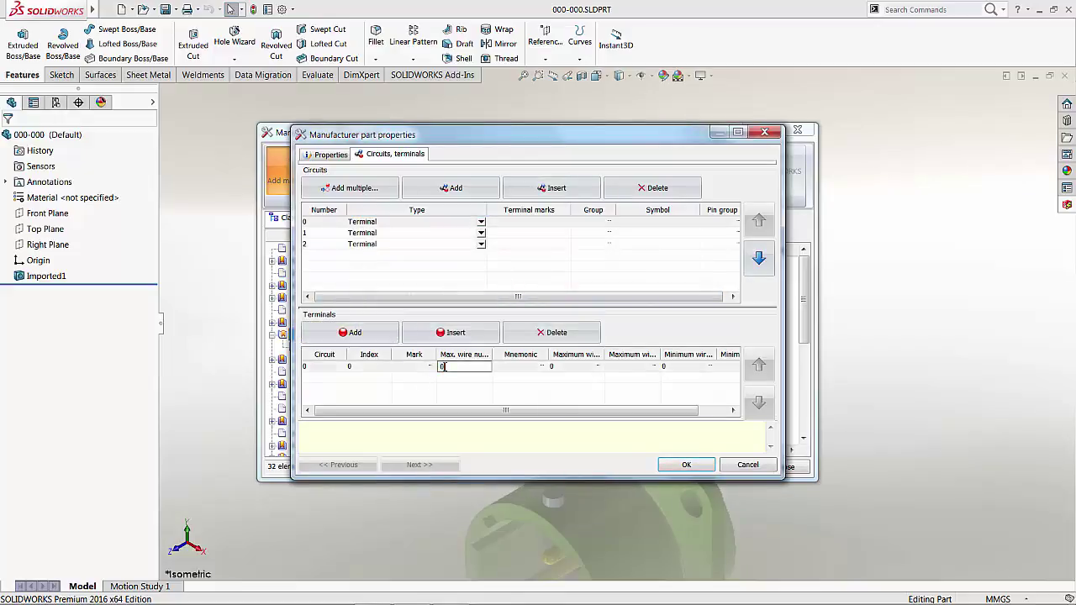
pyautogui.write('1')
pyautogui.click(441, 384)
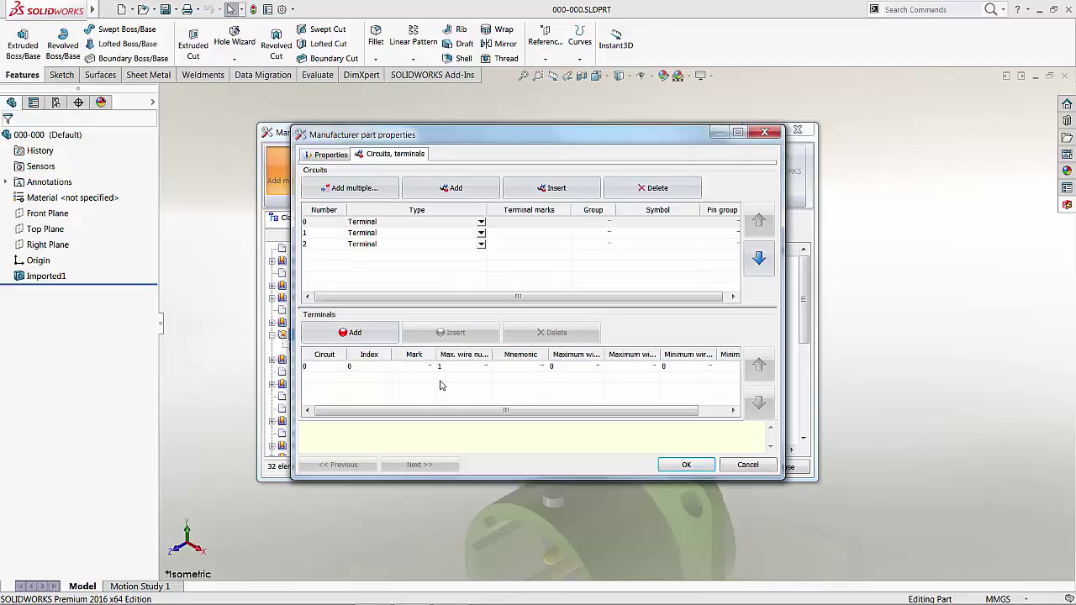
pyautogui.click(314, 234)
pyautogui.click(350, 333)
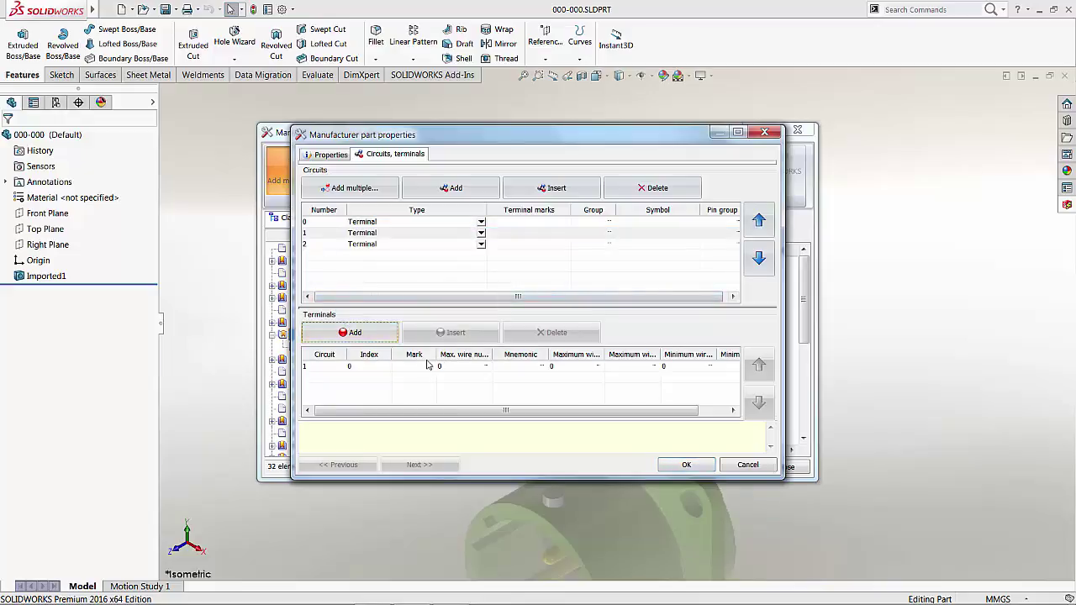
pyautogui.doubleClick(442, 366)
pyautogui.write('1')
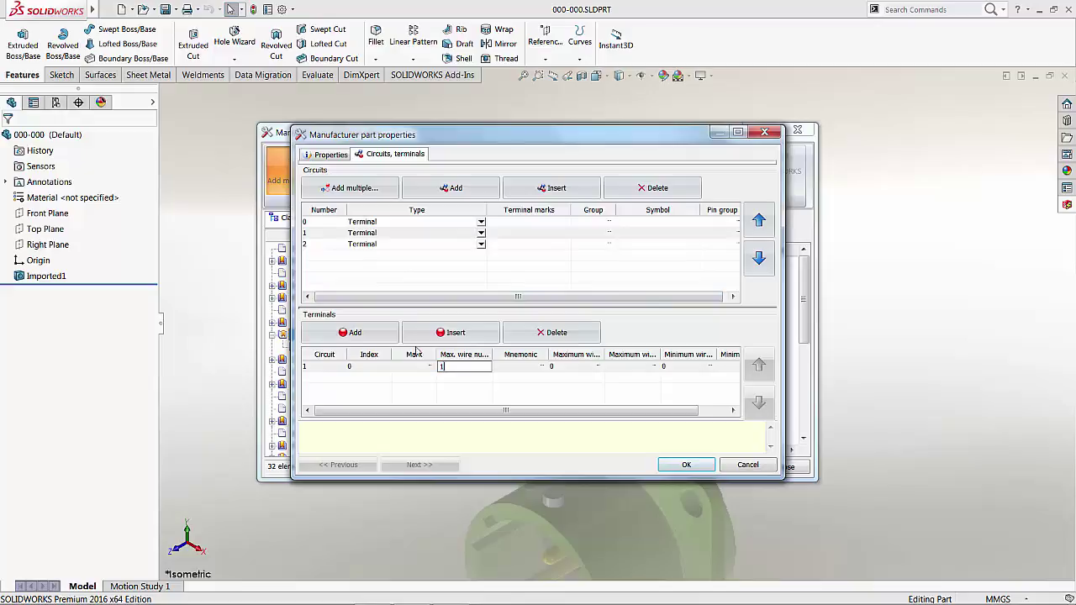
# Step: Give circuit 2 a terminal with maximum wire number 1, then recheck circuits 1 and 0
pyautogui.click(316, 244)
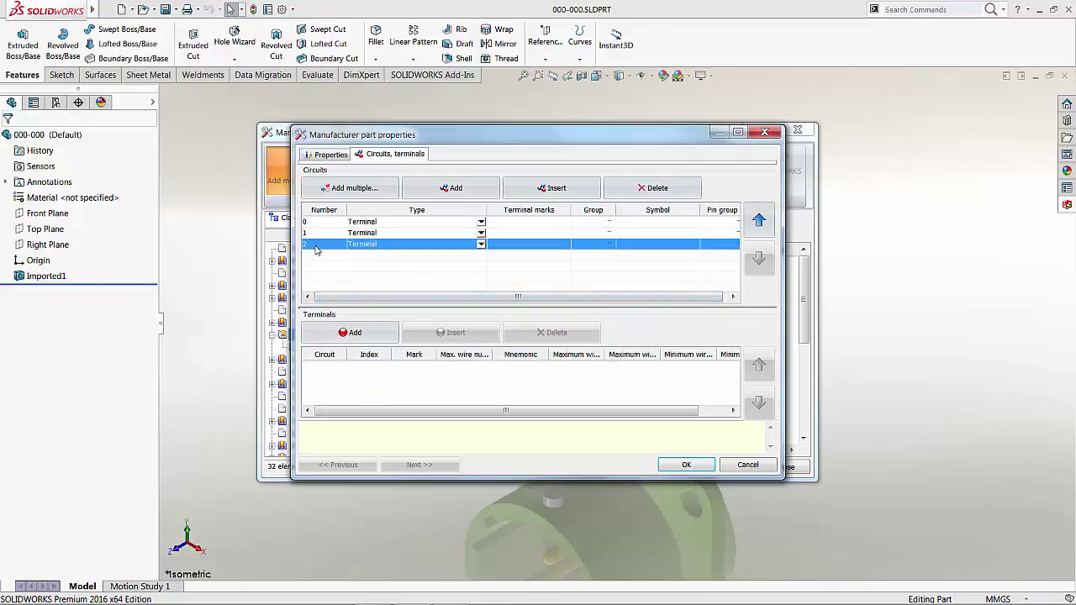
pyautogui.click(359, 336)
pyautogui.doubleClick(463, 364)
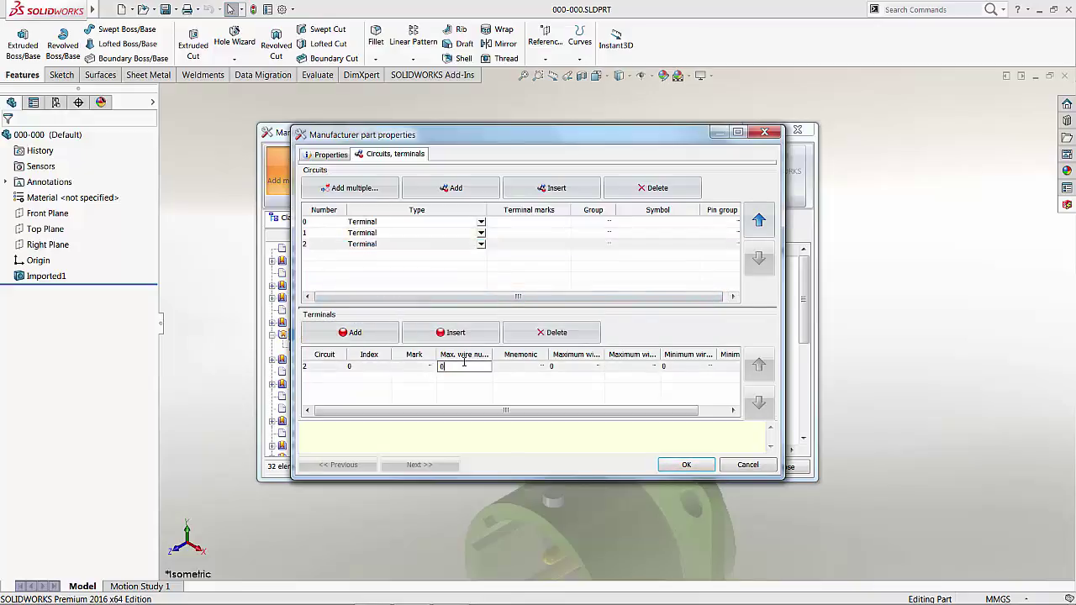
pyautogui.write('1')
pyautogui.click(464, 388)
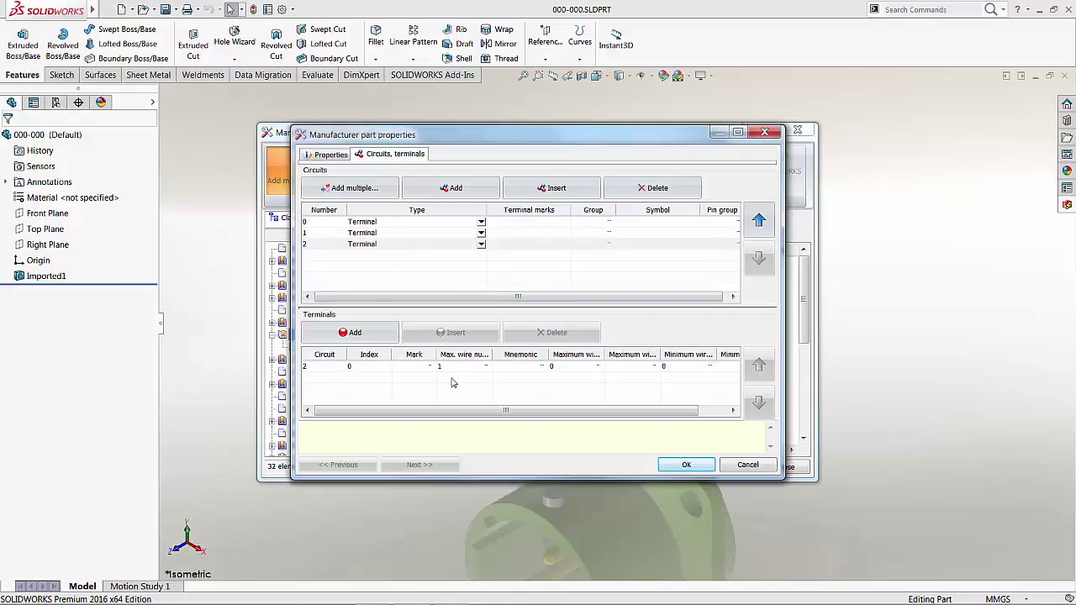
pyautogui.click(334, 232)
pyautogui.click(329, 222)
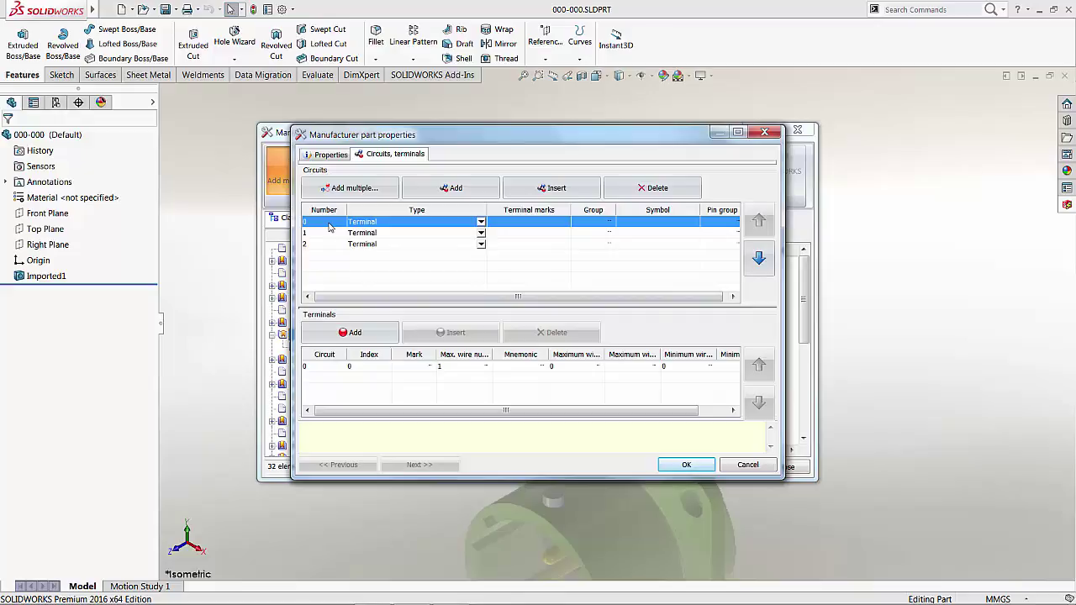
# Step: Save the 000-000 part properties and select the new XYZ connector in the manufacturer parts list
pyautogui.click(676, 465)
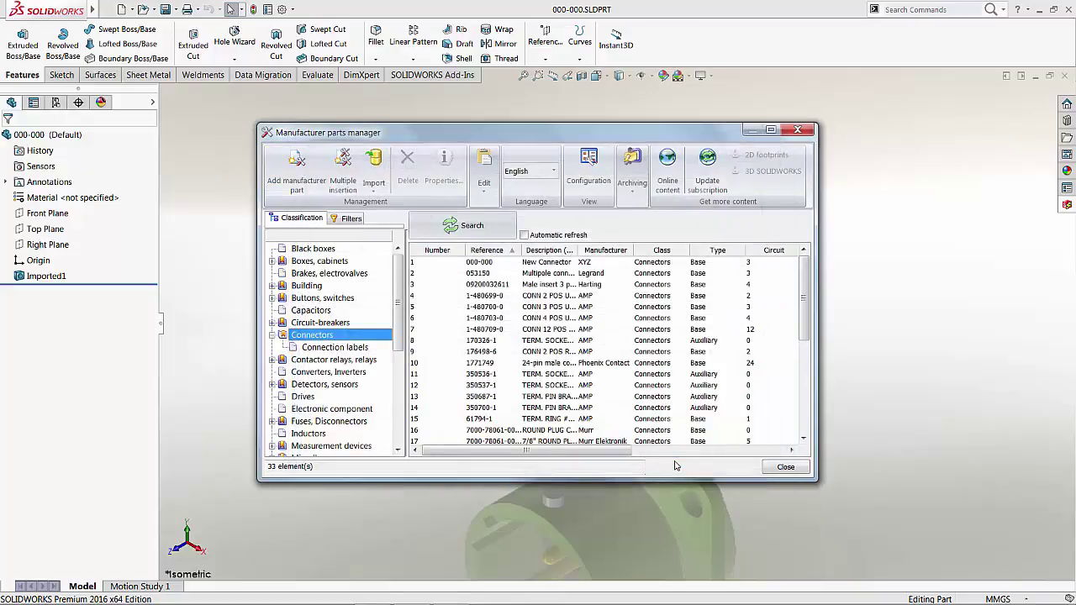
pyautogui.click(457, 265)
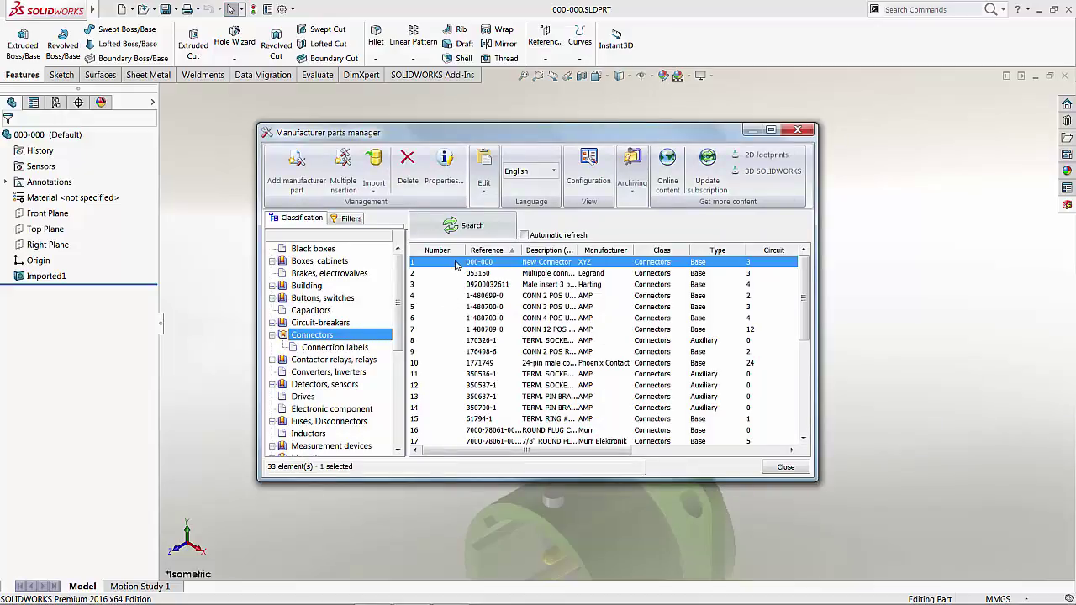